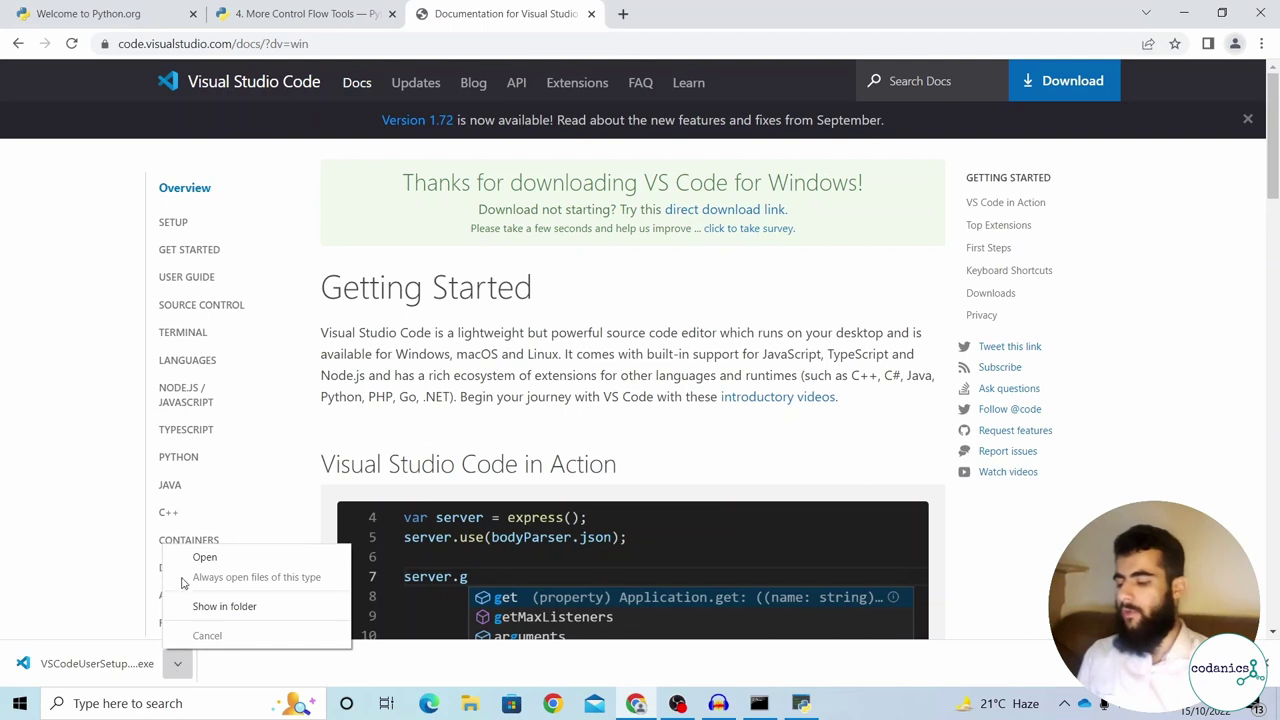
# Launch the downloaded Visual Studio Code installer and accept its license agreement.
pyautogui.click(205, 560)
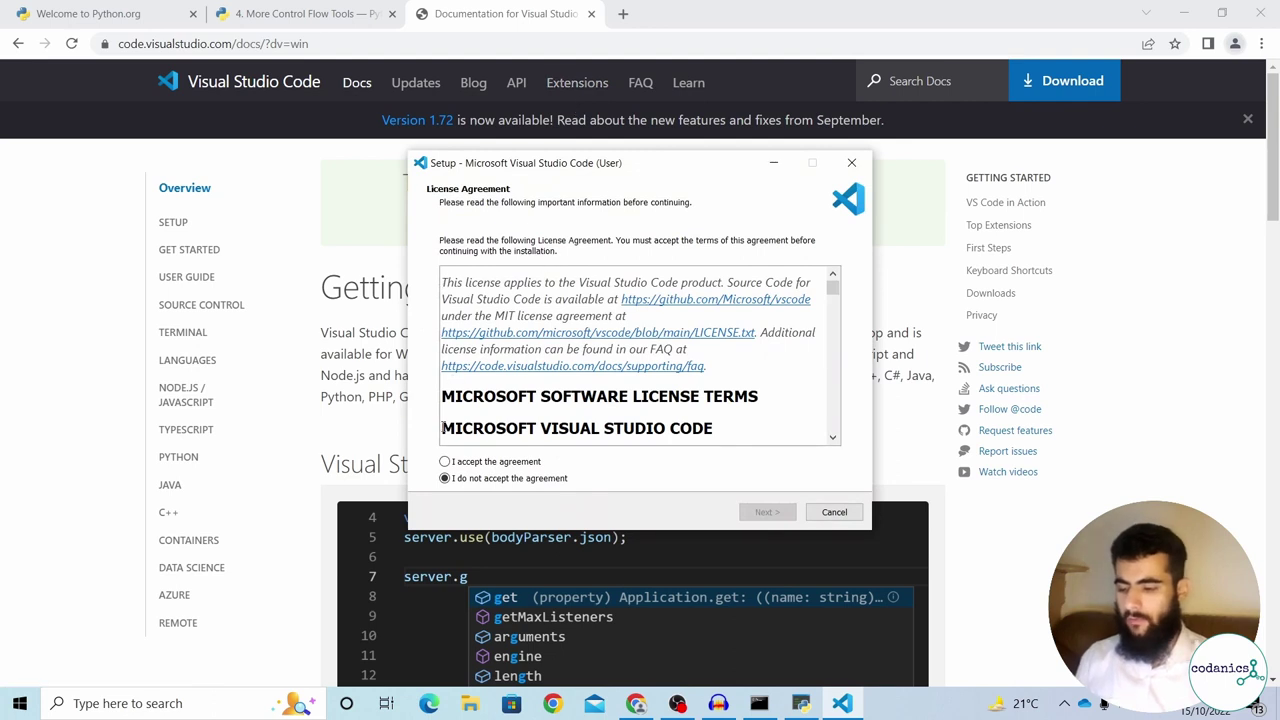
pyautogui.click(445, 462)
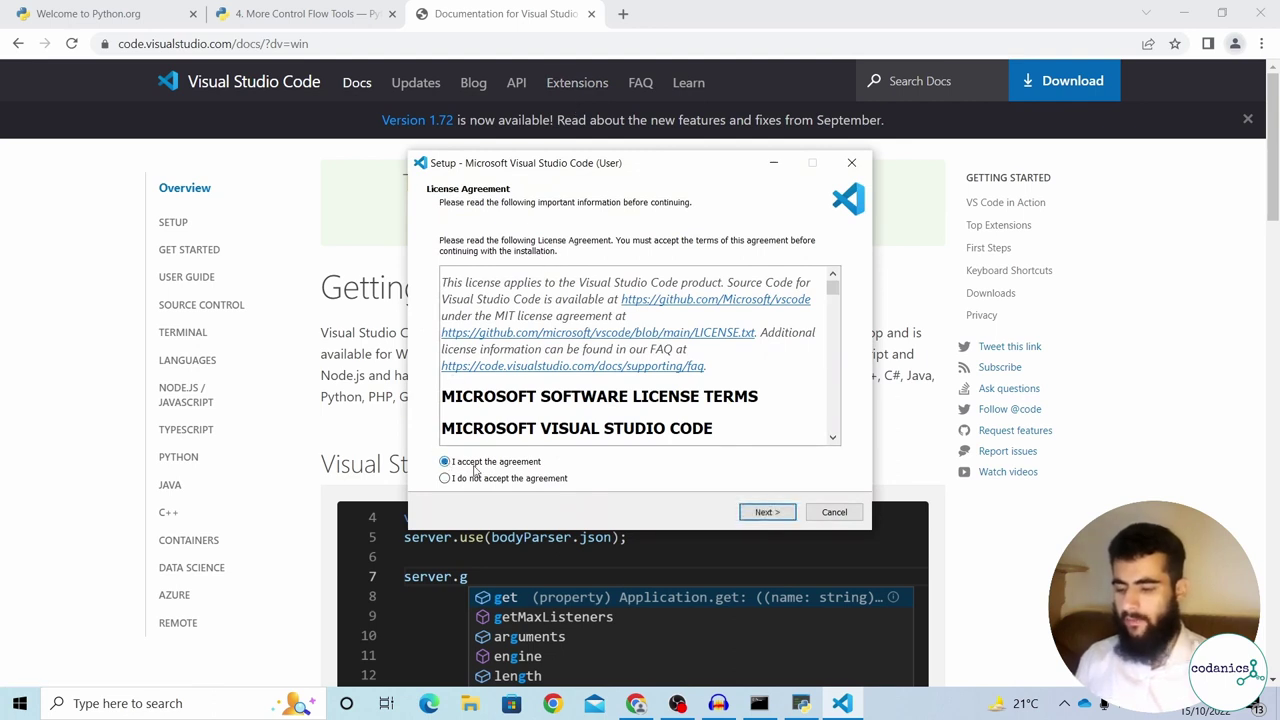
pyautogui.click(760, 511)
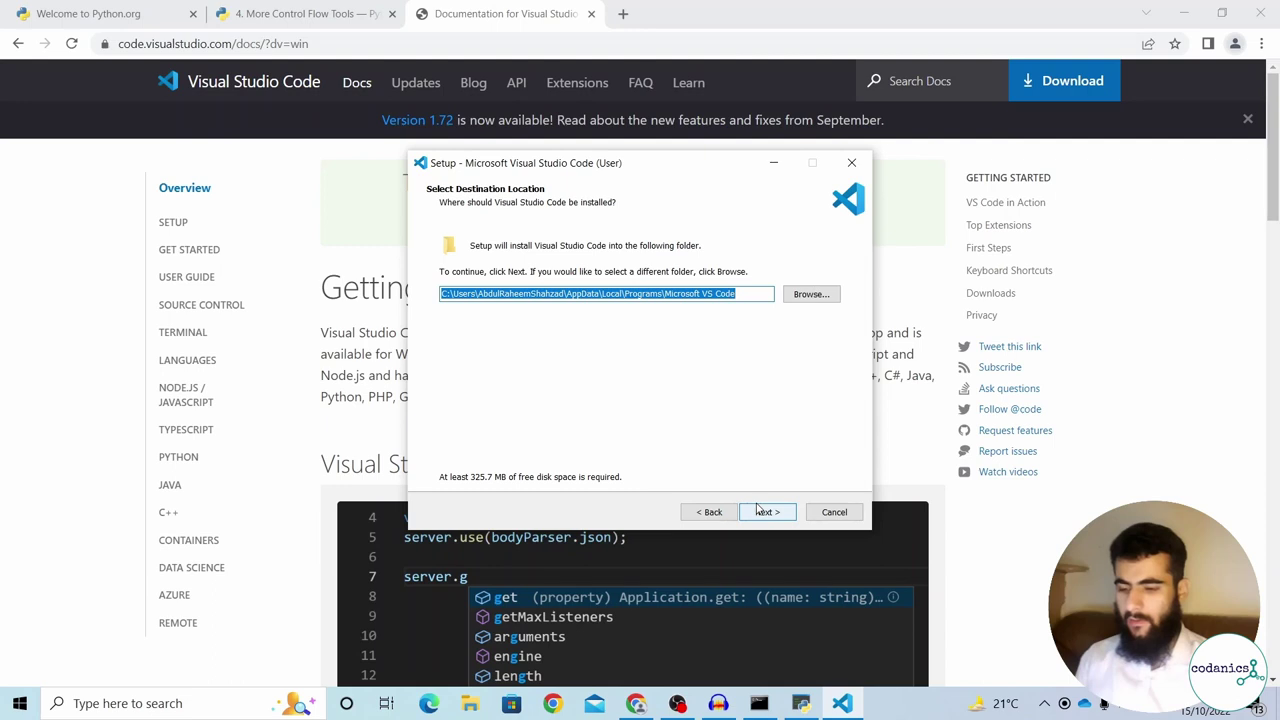
# Install Visual Studio Code in the default location with the desktop icon, supported-file-type registration and PATH options, and finish the setup.
pyautogui.click(762, 511)
pyautogui.click(762, 511)
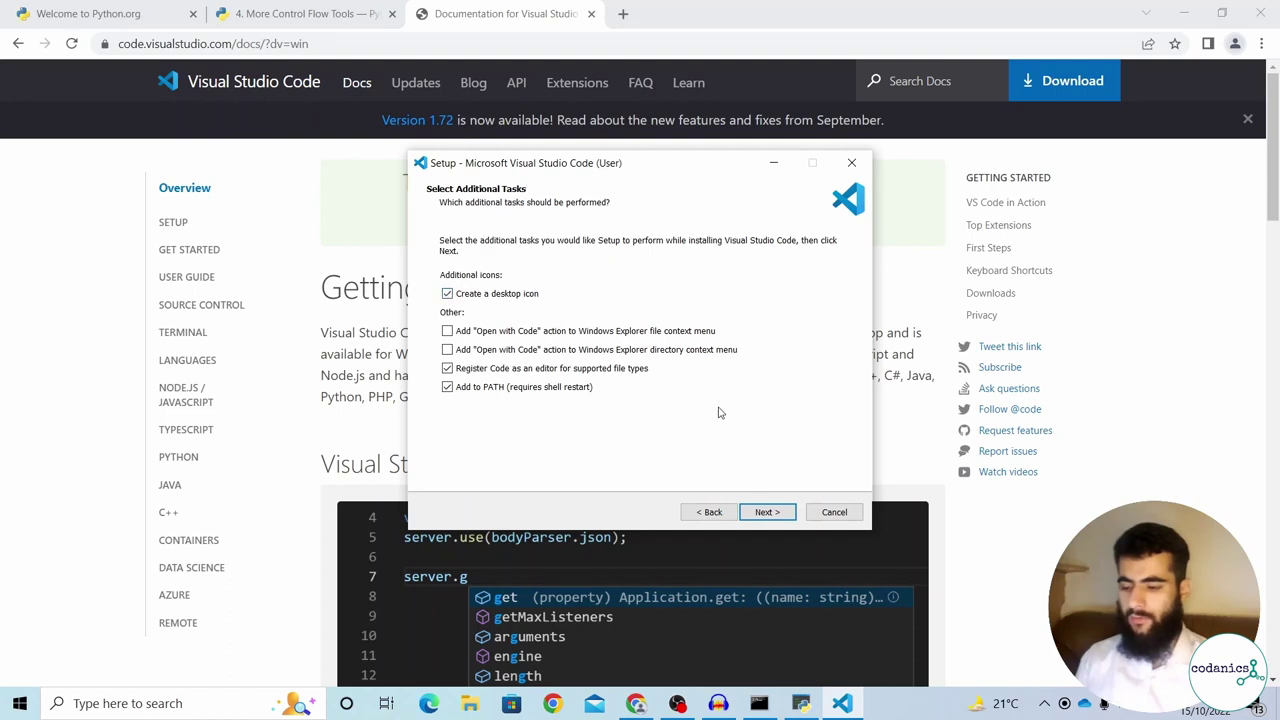
pyautogui.click(763, 513)
pyautogui.click(766, 512)
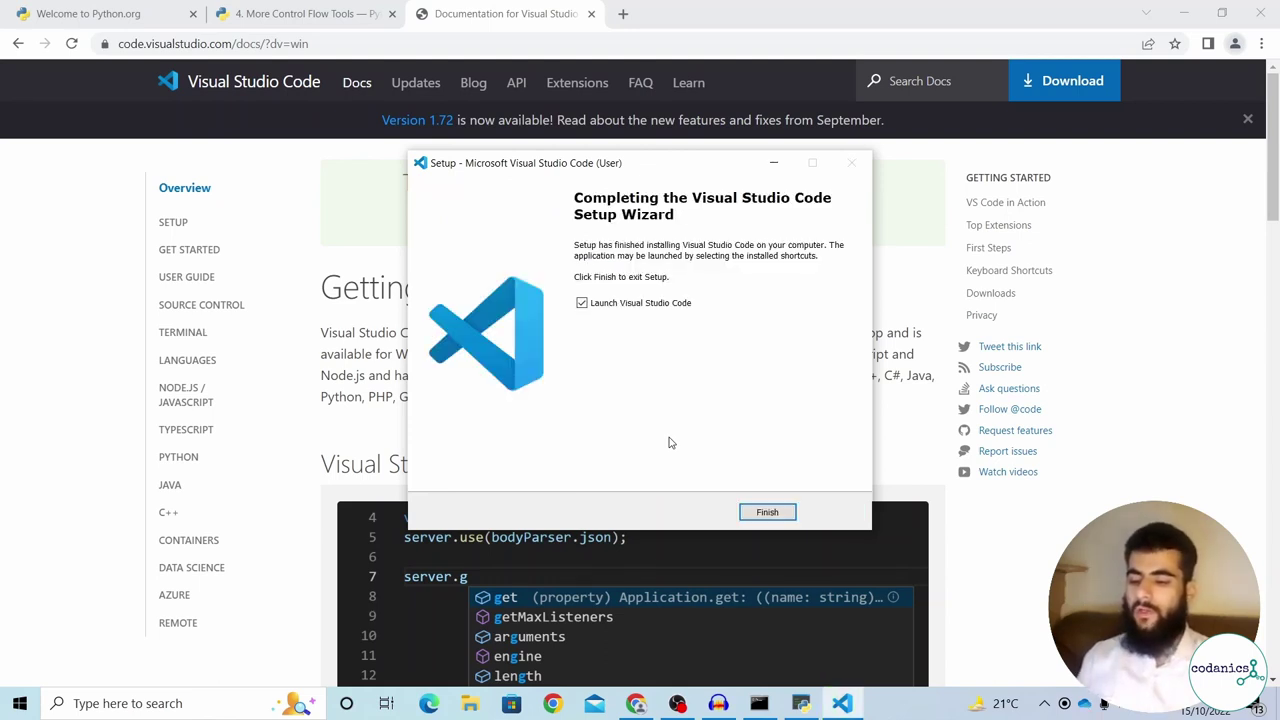
pyautogui.click(767, 512)
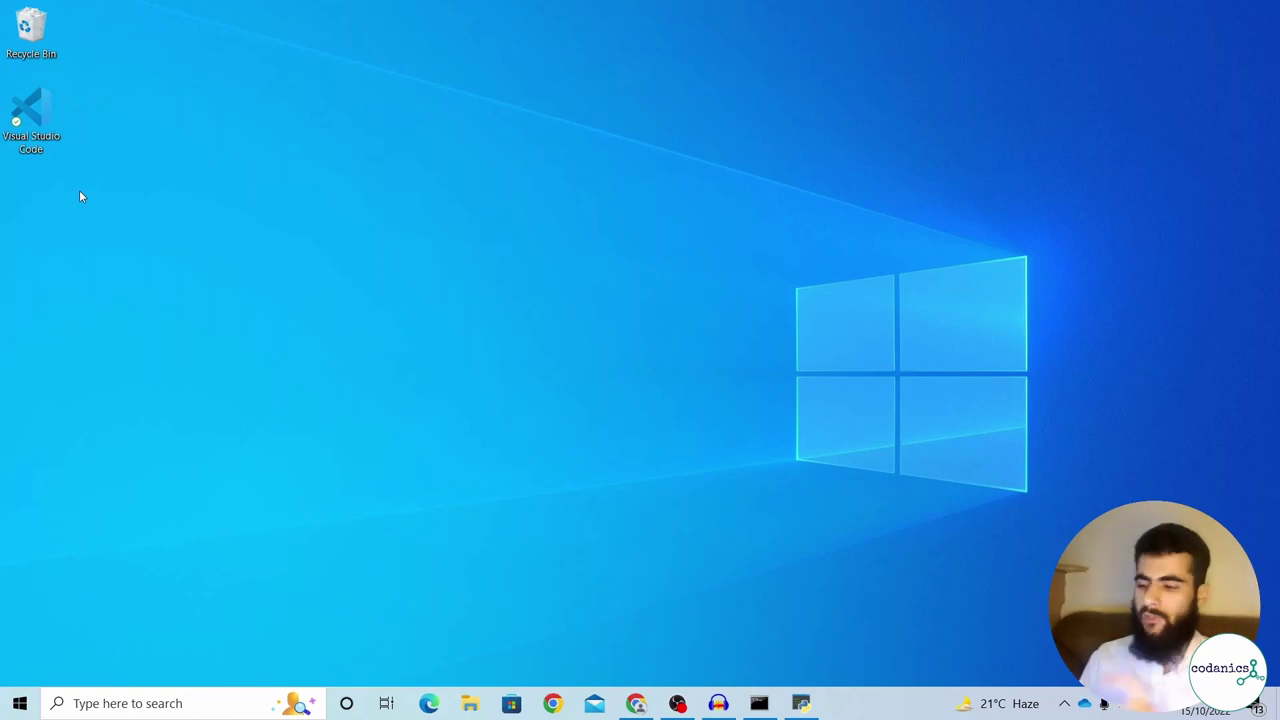
pyautogui.rightClick(59, 238)
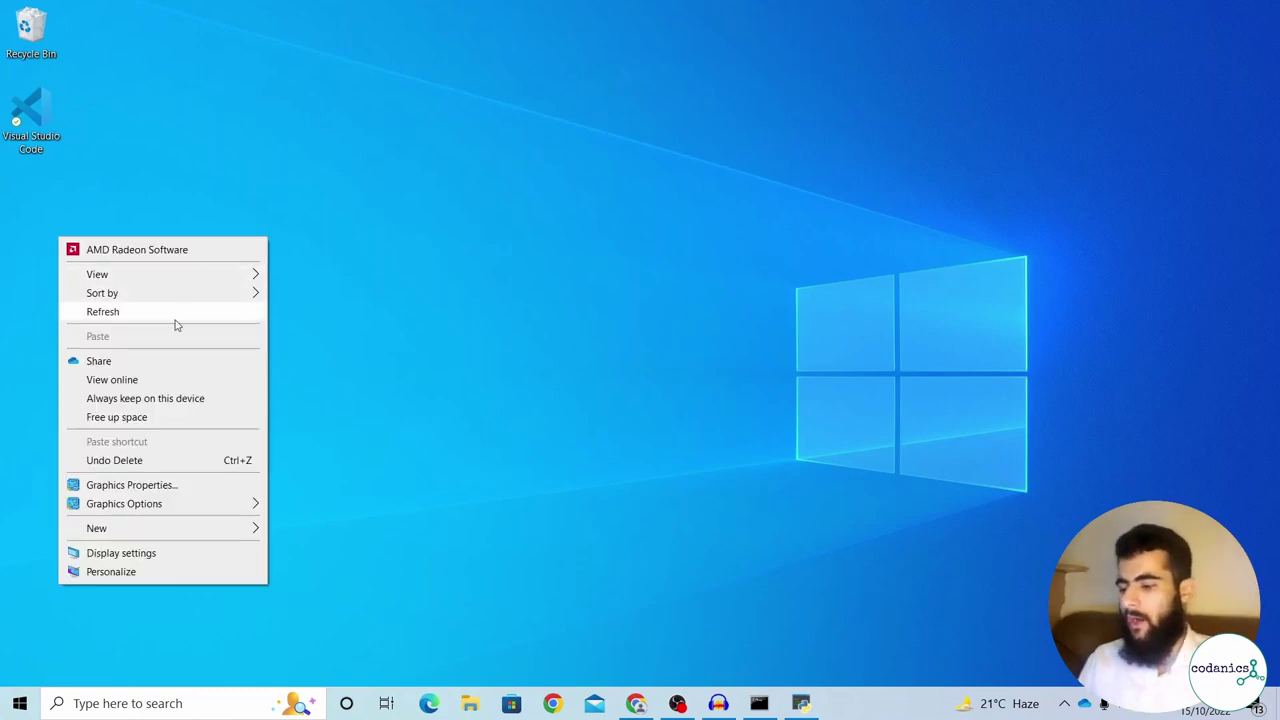
pyautogui.moveTo(124, 530)
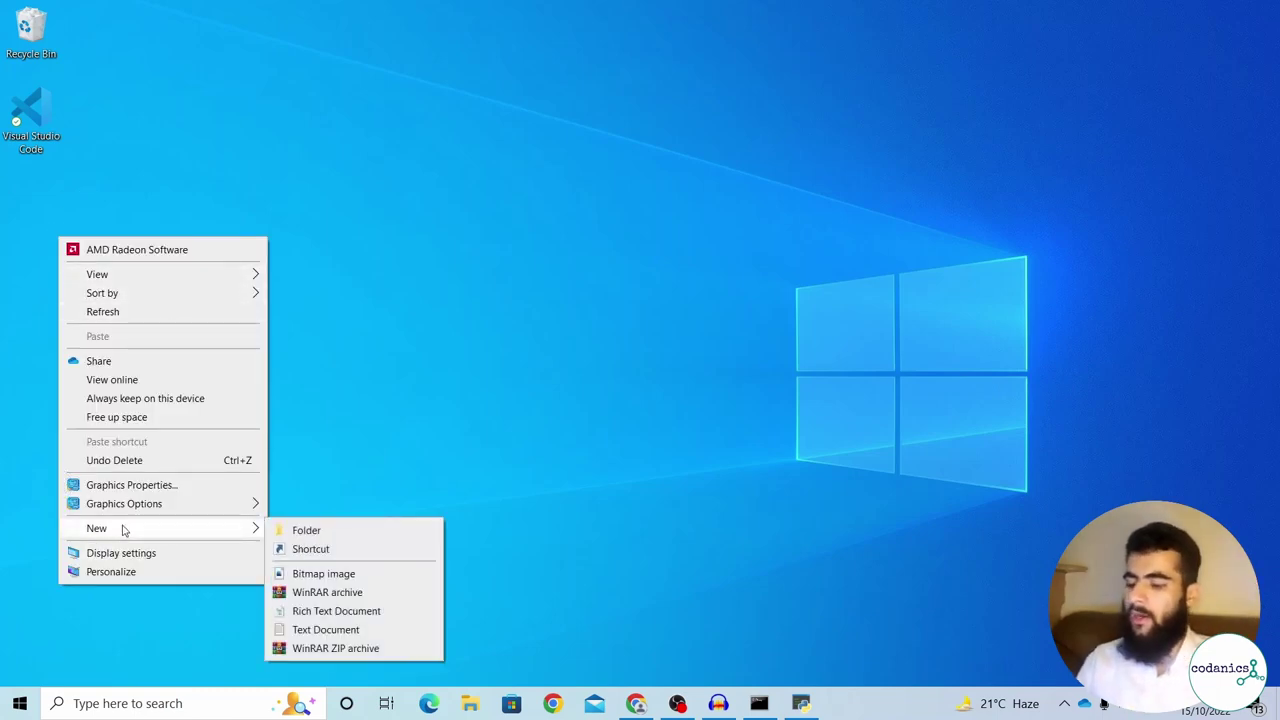
pyautogui.click(300, 530)
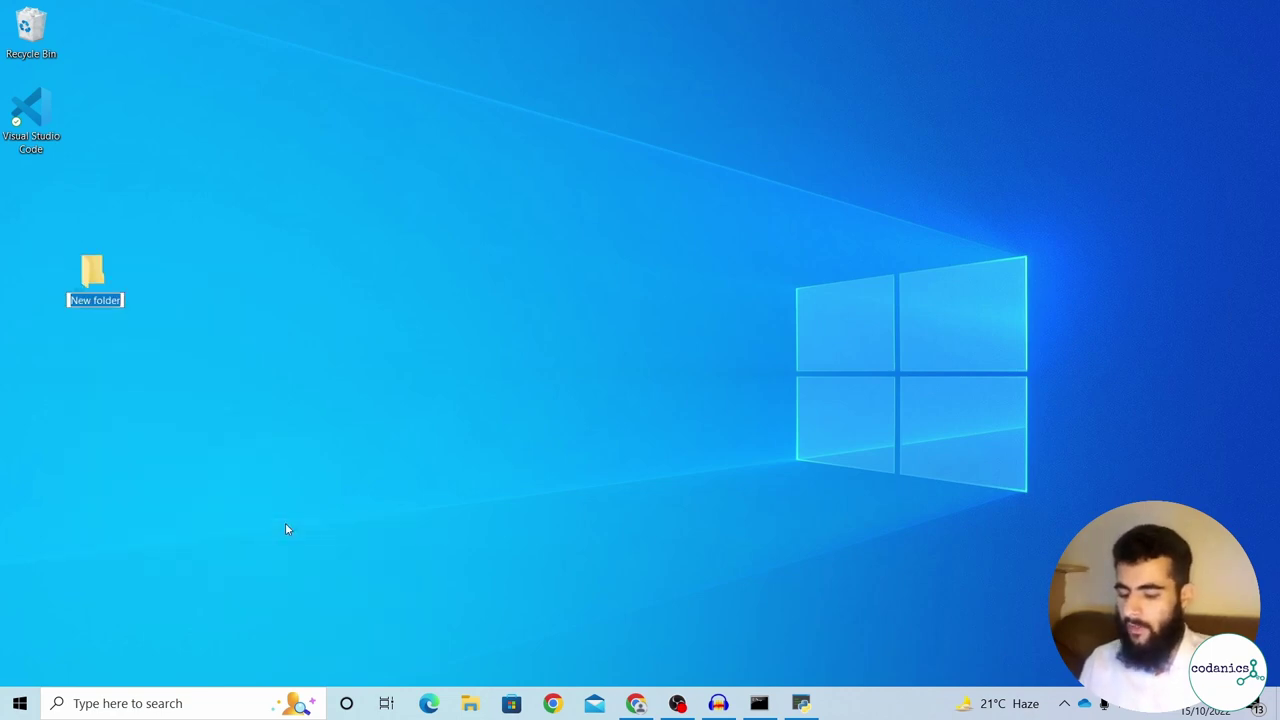
pyautogui.write('AI')
pyautogui.press('Return')
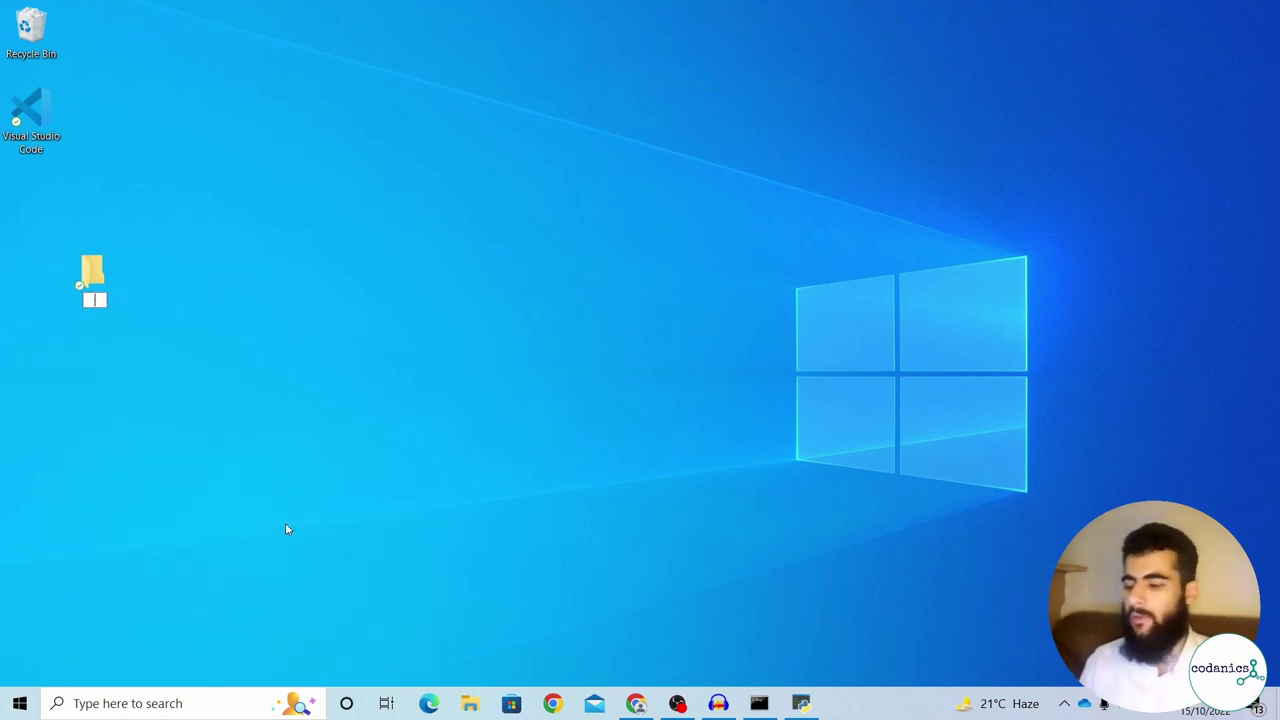
pyautogui.moveTo(92, 272); pyautogui.dragTo(13, 37)
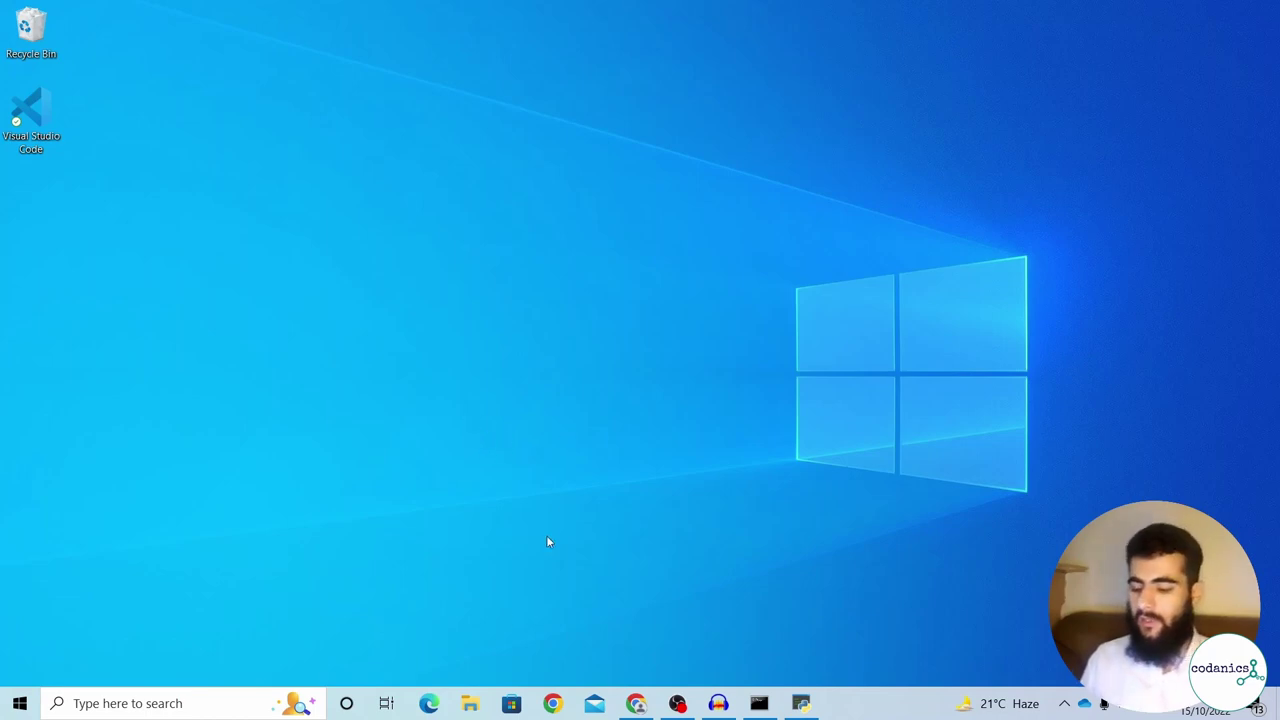
# Create a folder named python_dobara on the New Volume (E:) drive.
pyautogui.click(470, 705)
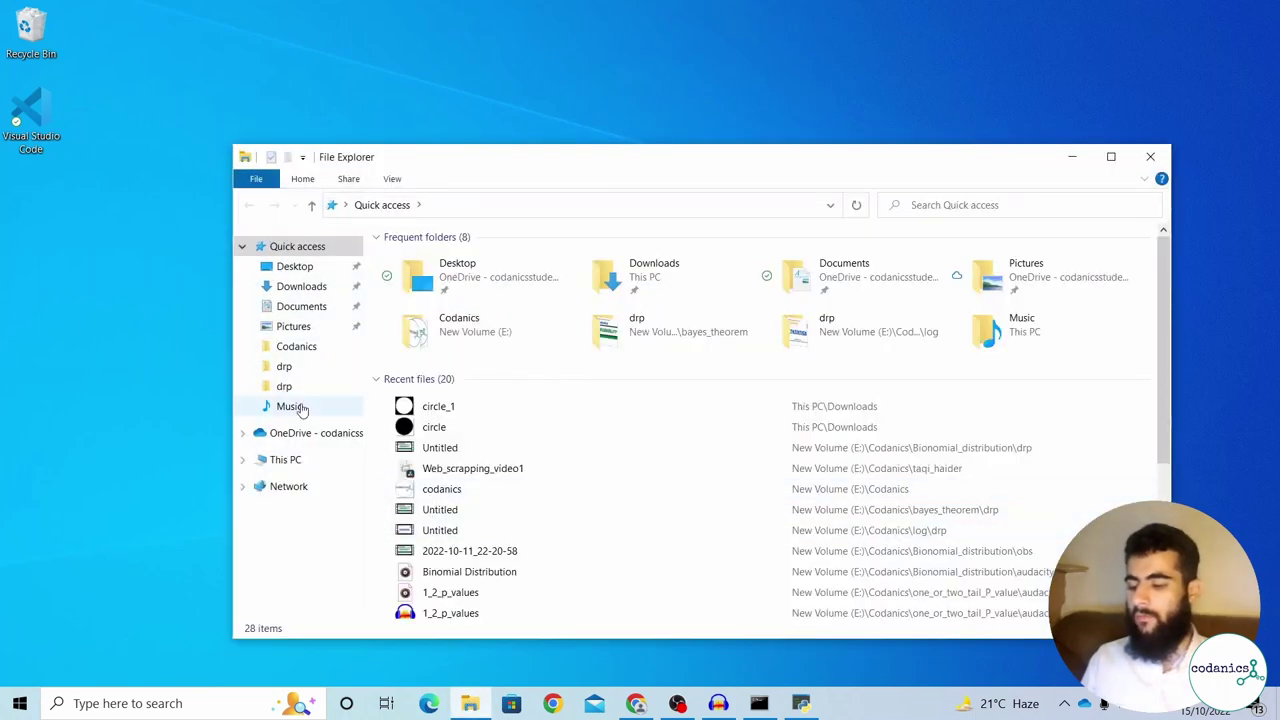
pyautogui.click(286, 461)
pyautogui.doubleClick(896, 443)
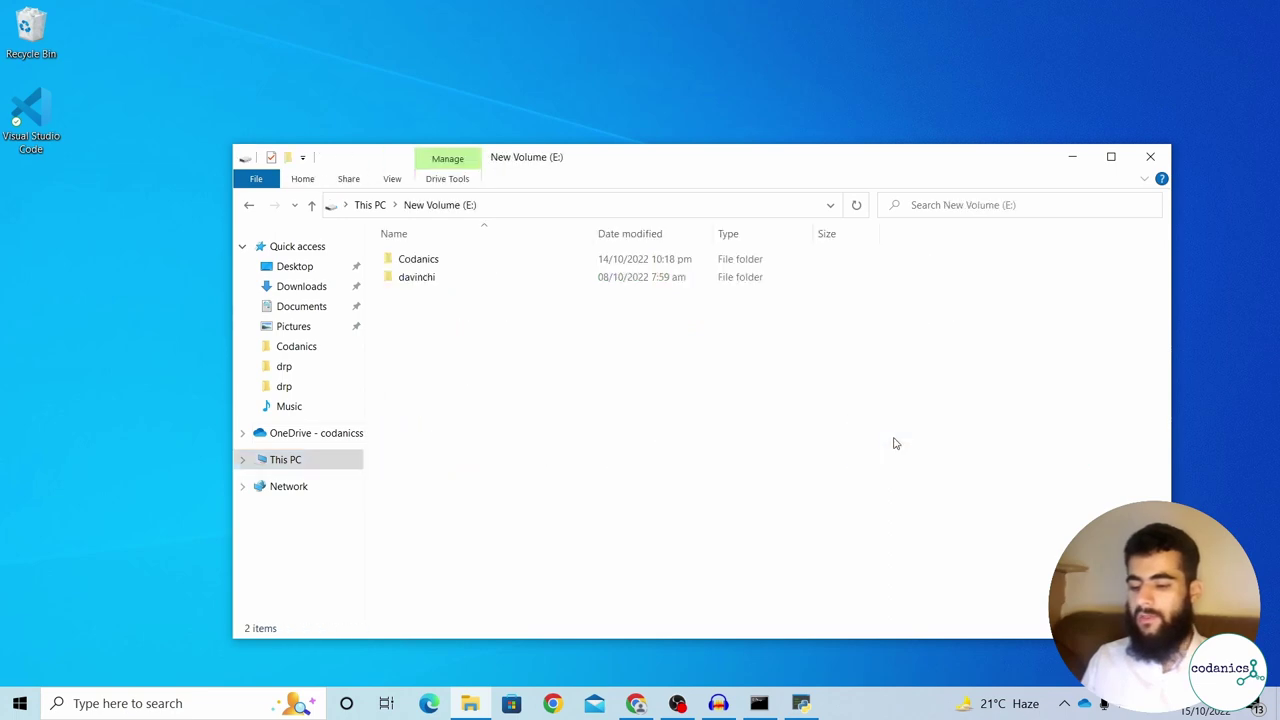
pyautogui.rightClick(430, 344)
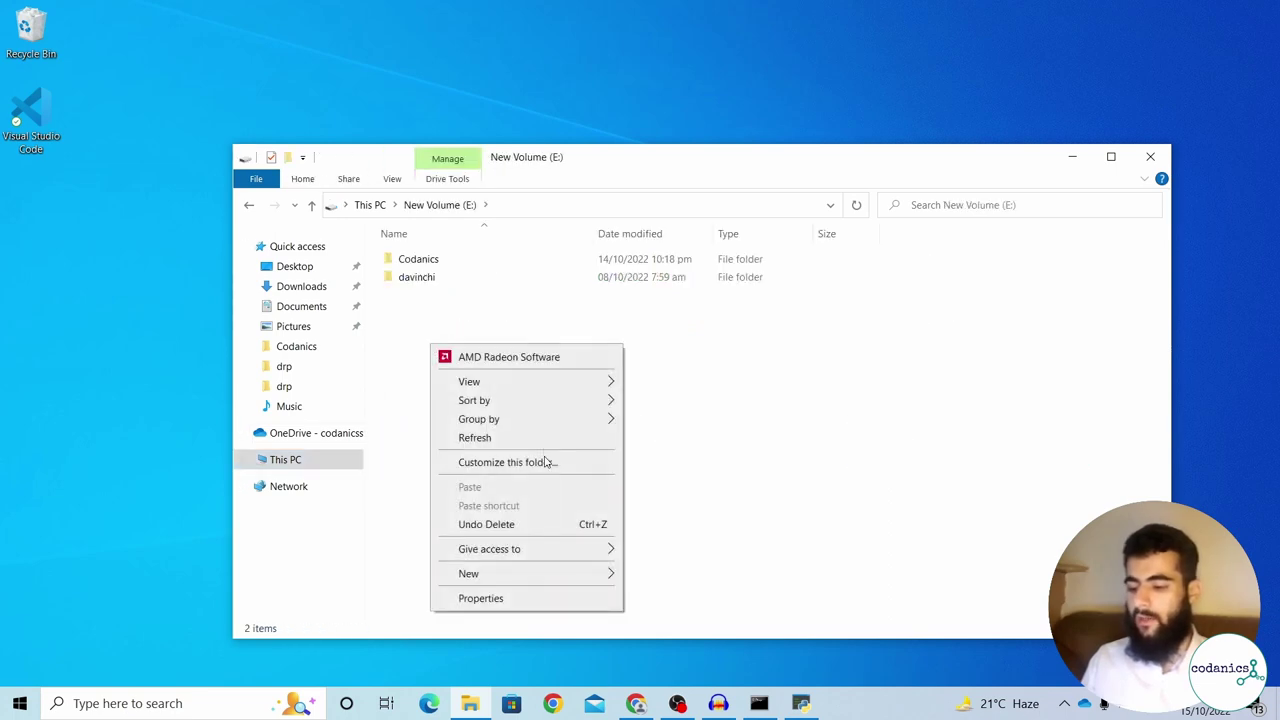
pyautogui.moveTo(545, 572)
pyautogui.click(640, 576)
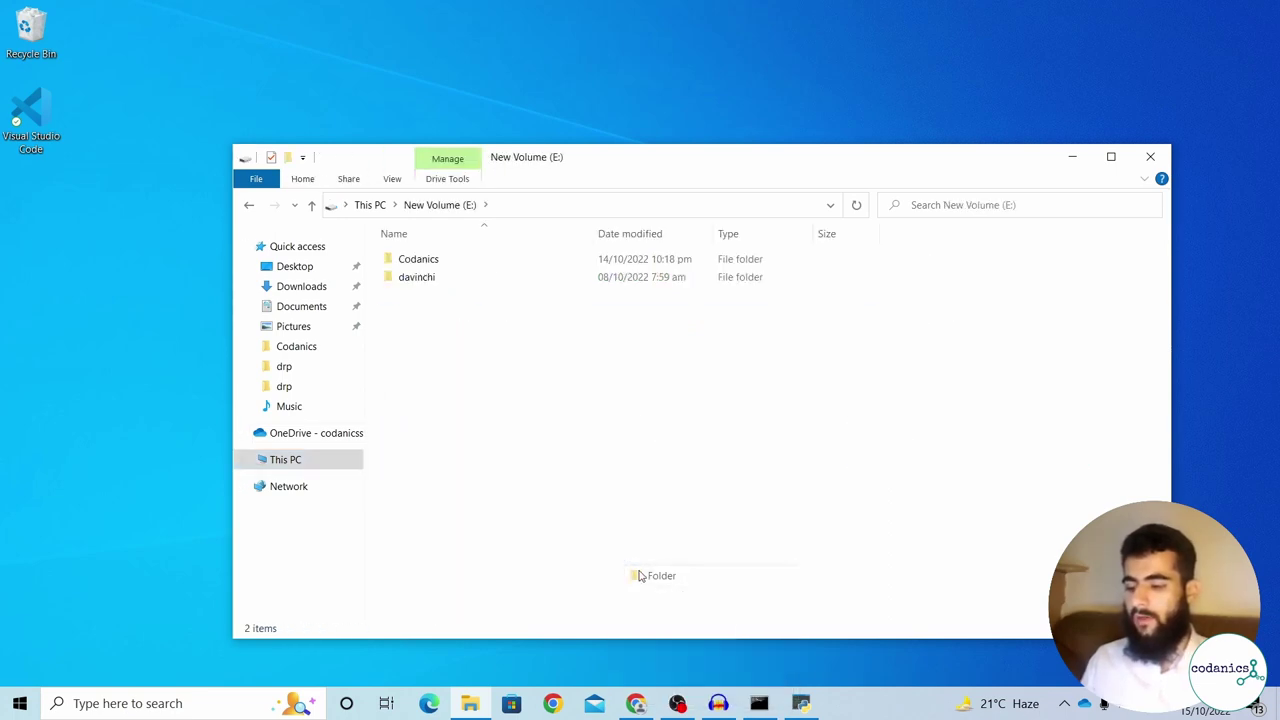
pyautogui.write('py')
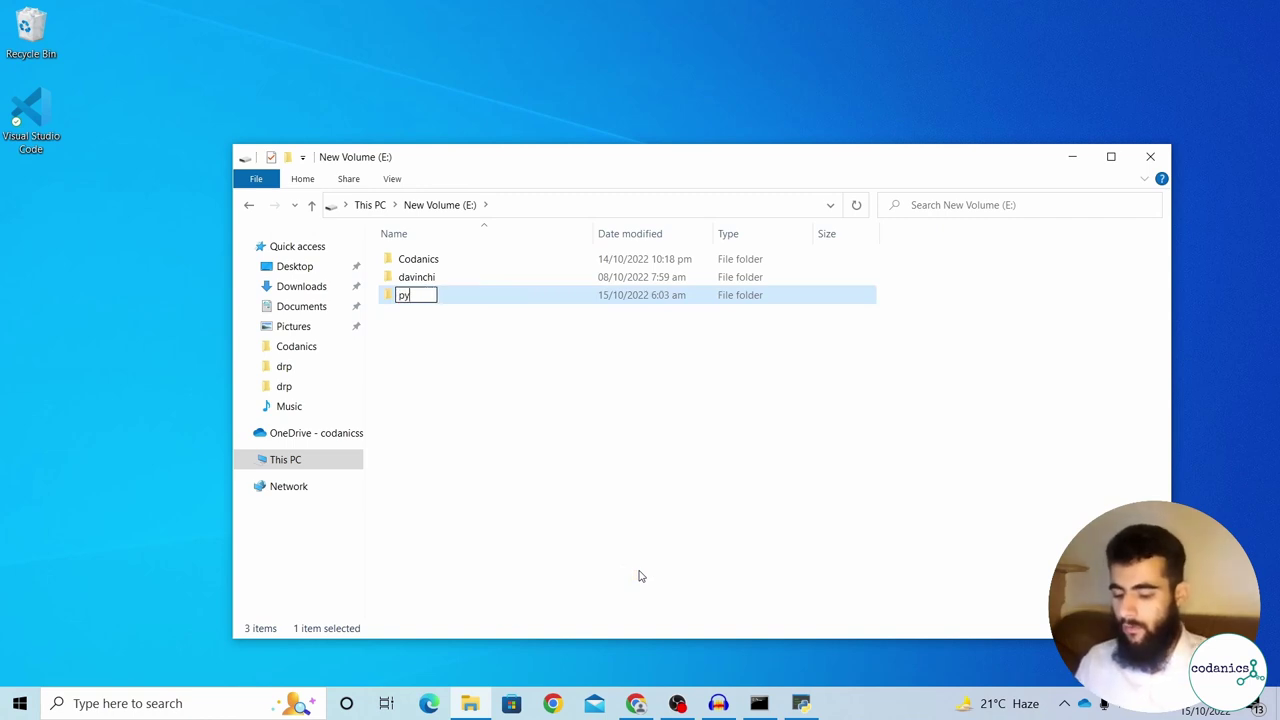
pyautogui.write('thon_do')
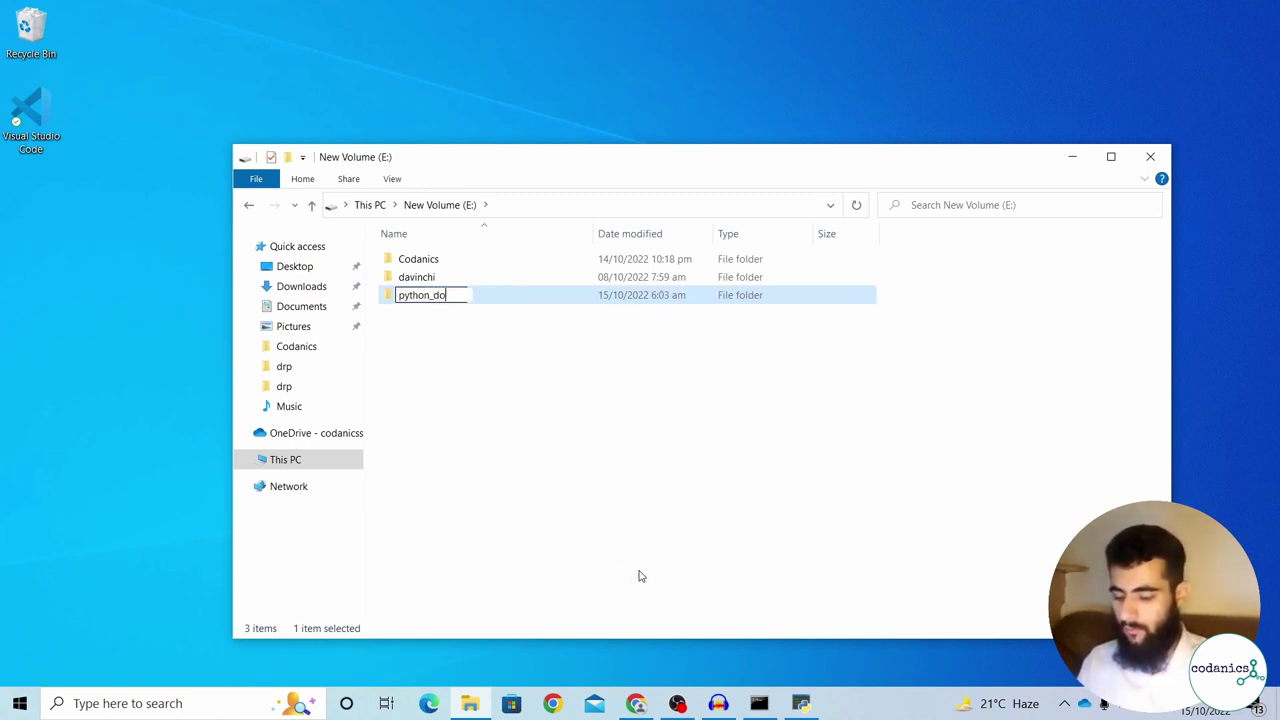
pyautogui.write('bara')
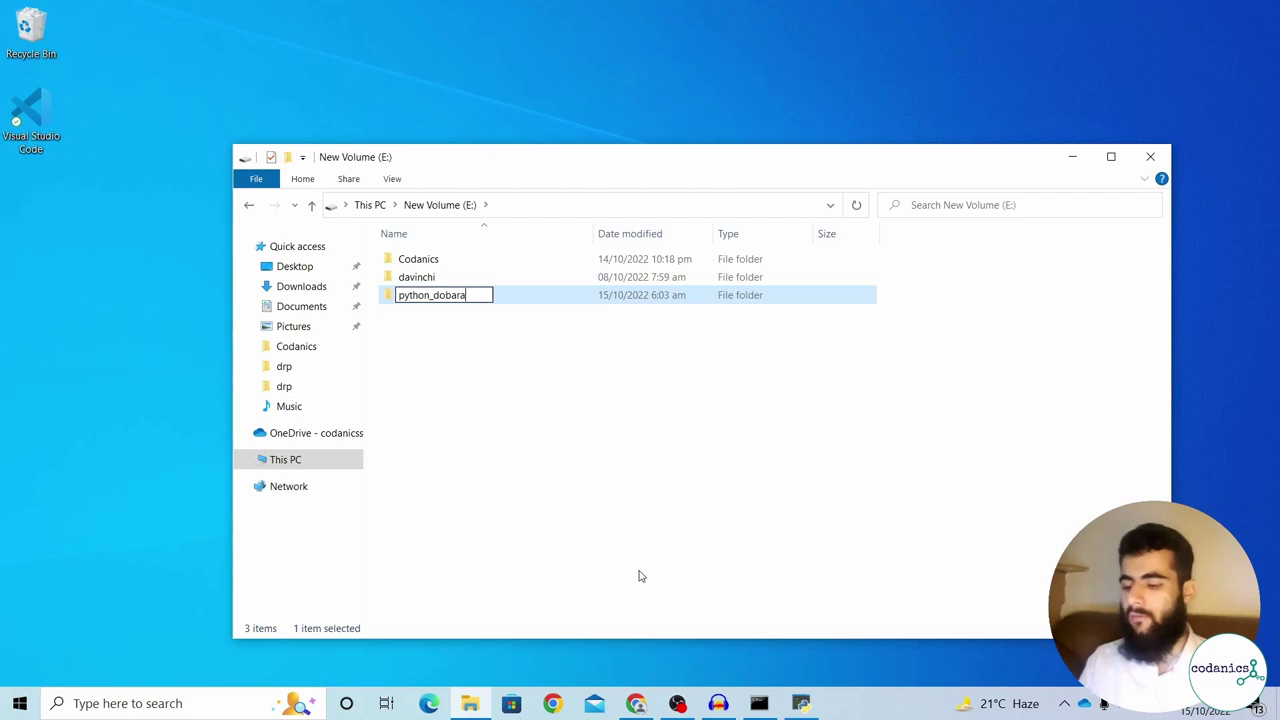
pyautogui.click(476, 383)
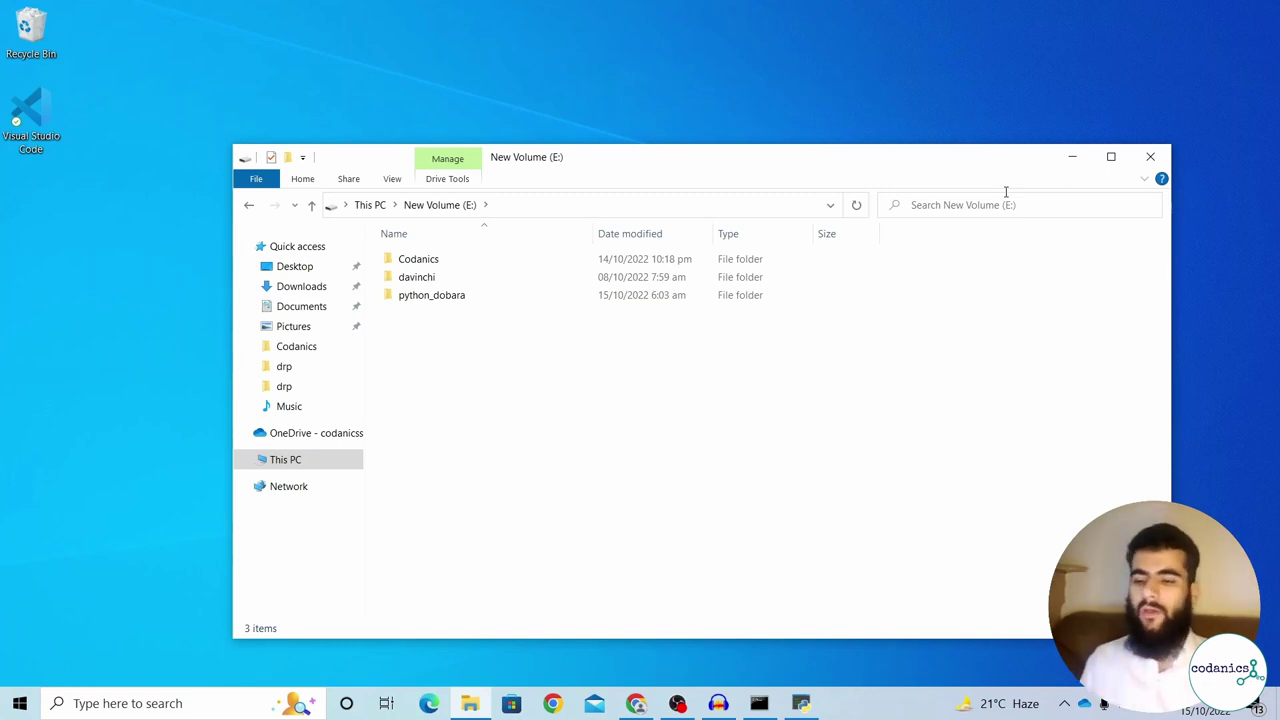
# Switch to Visual Studio Code and open the python_dobara folder from the New Volume (E:) drive.
pyautogui.click(1073, 157)
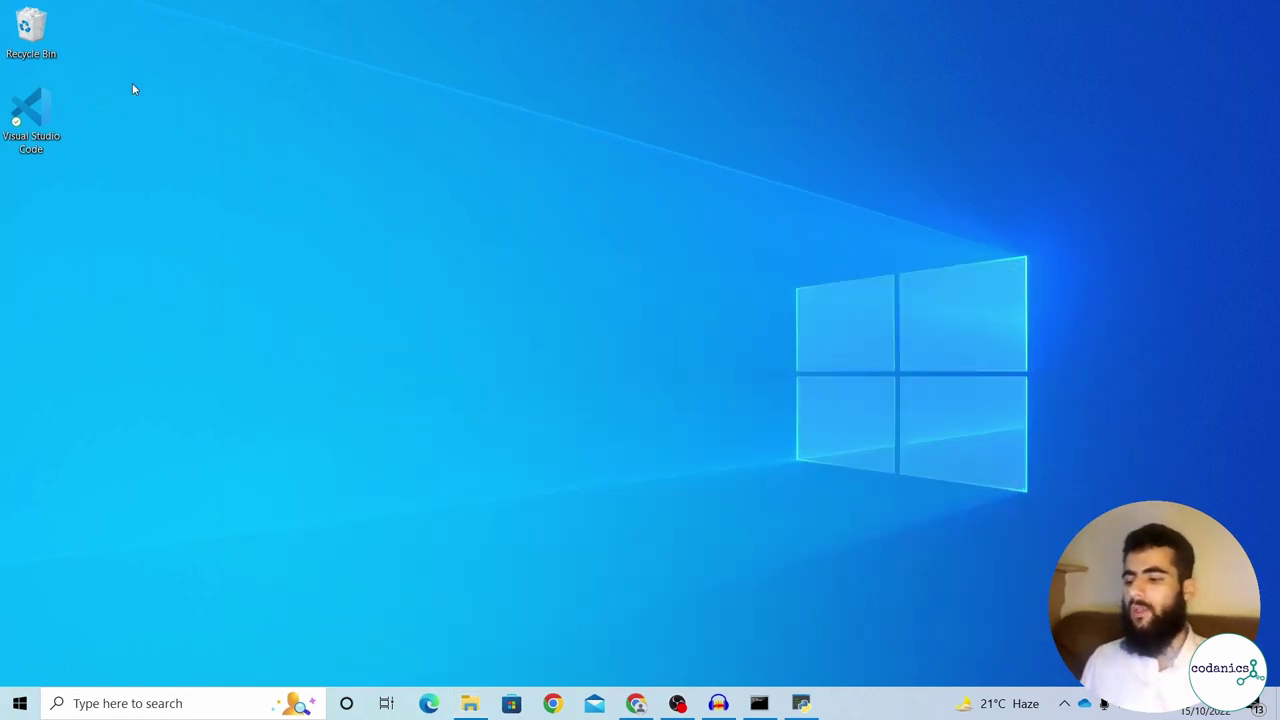
pyautogui.doubleClick(43, 106)
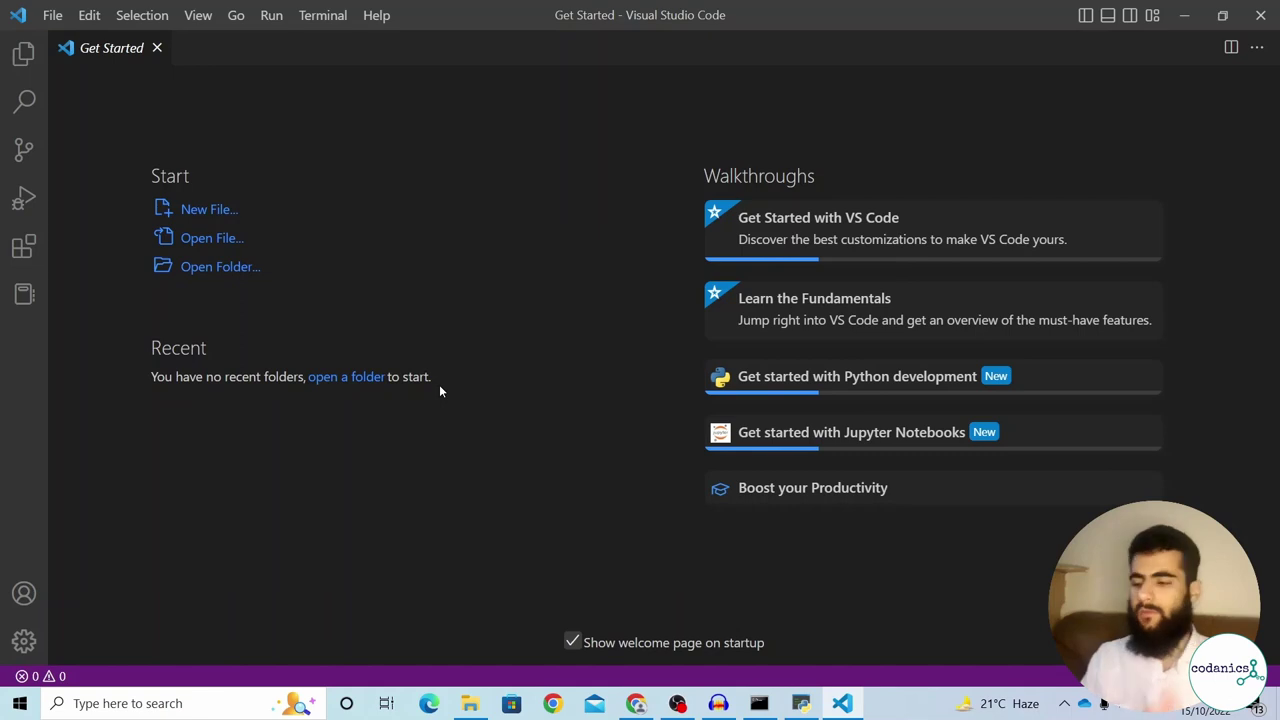
pyautogui.click(52, 18)
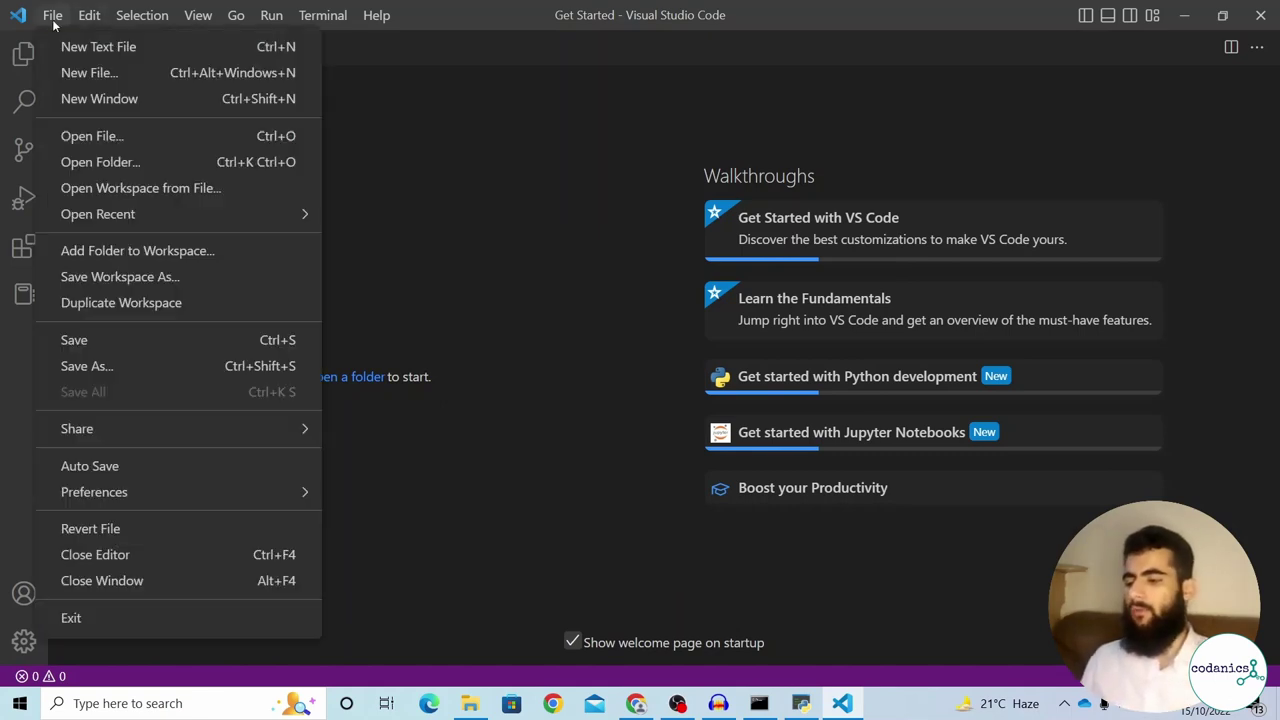
pyautogui.click(104, 163)
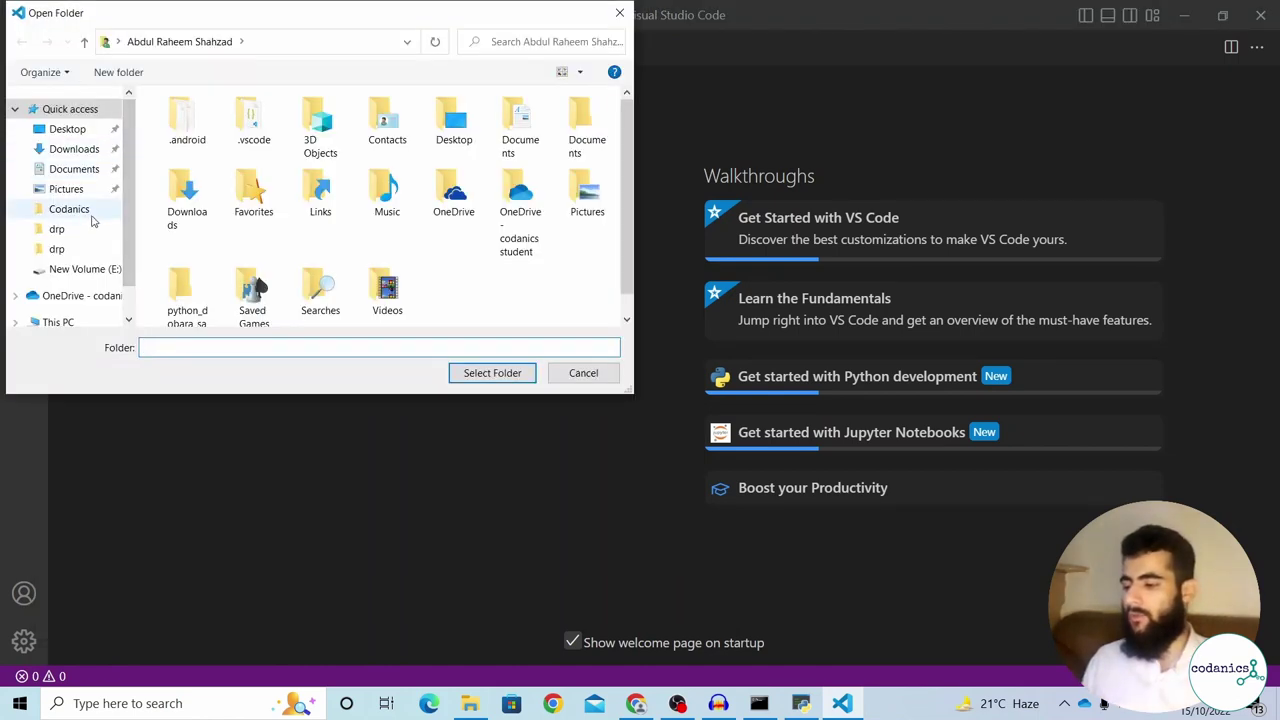
pyautogui.scroll(-1, 127, 262)
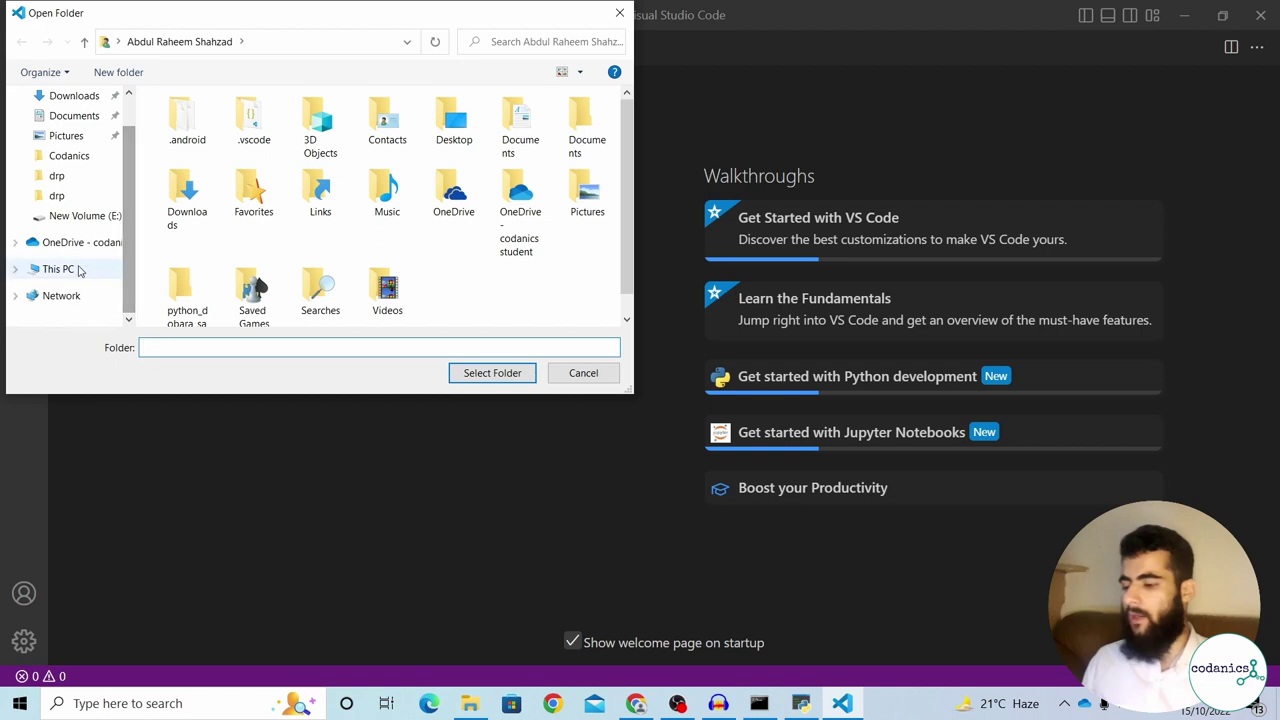
pyautogui.click(78, 268)
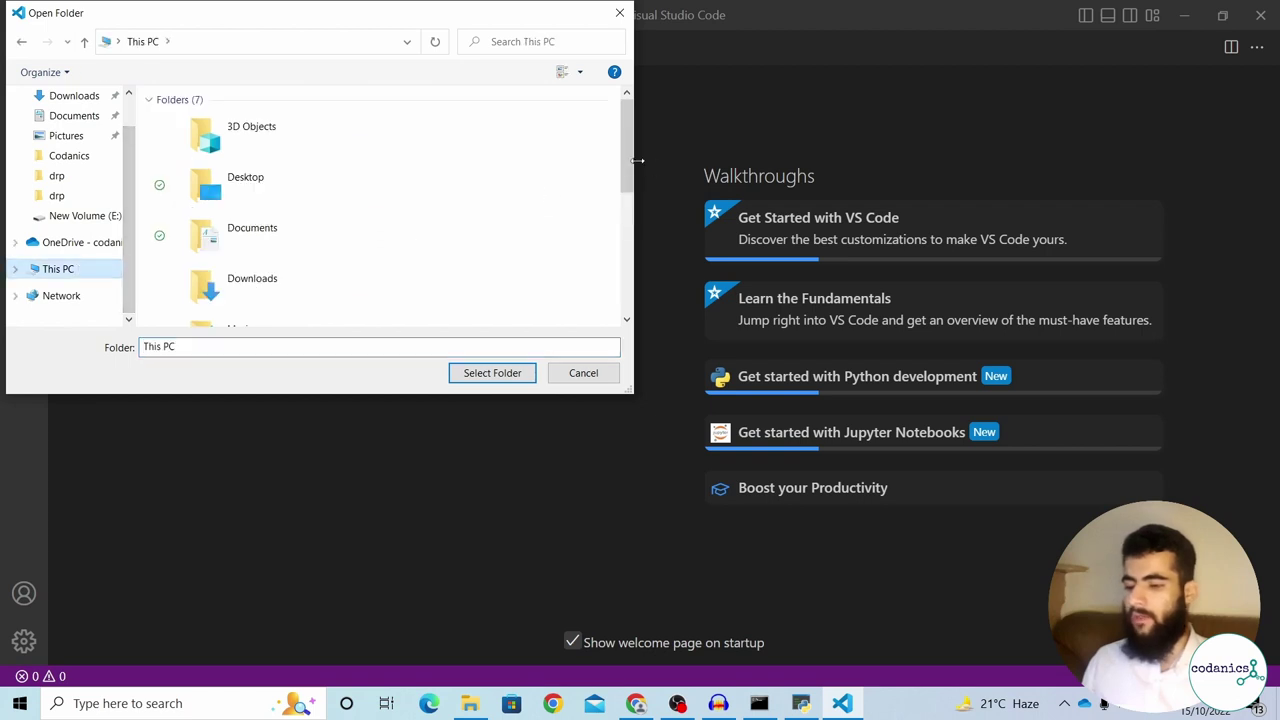
pyautogui.moveTo(624, 163); pyautogui.dragTo(626, 282)
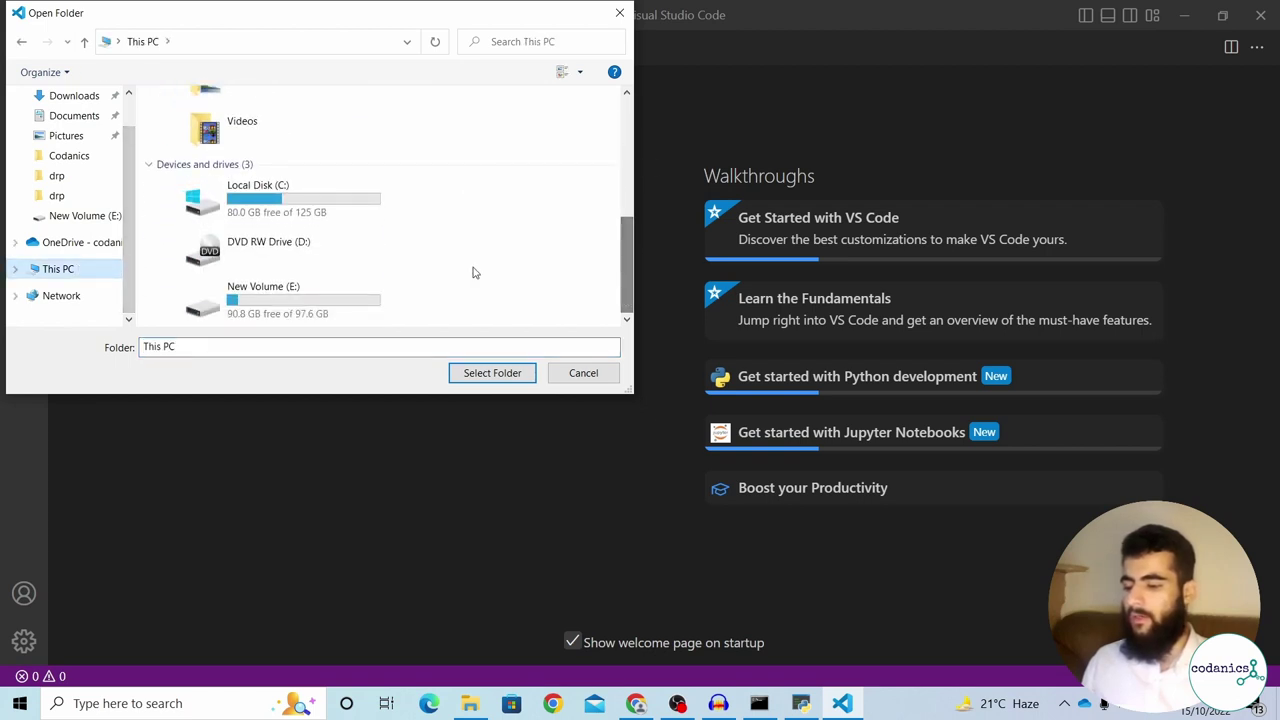
pyautogui.doubleClick(316, 294)
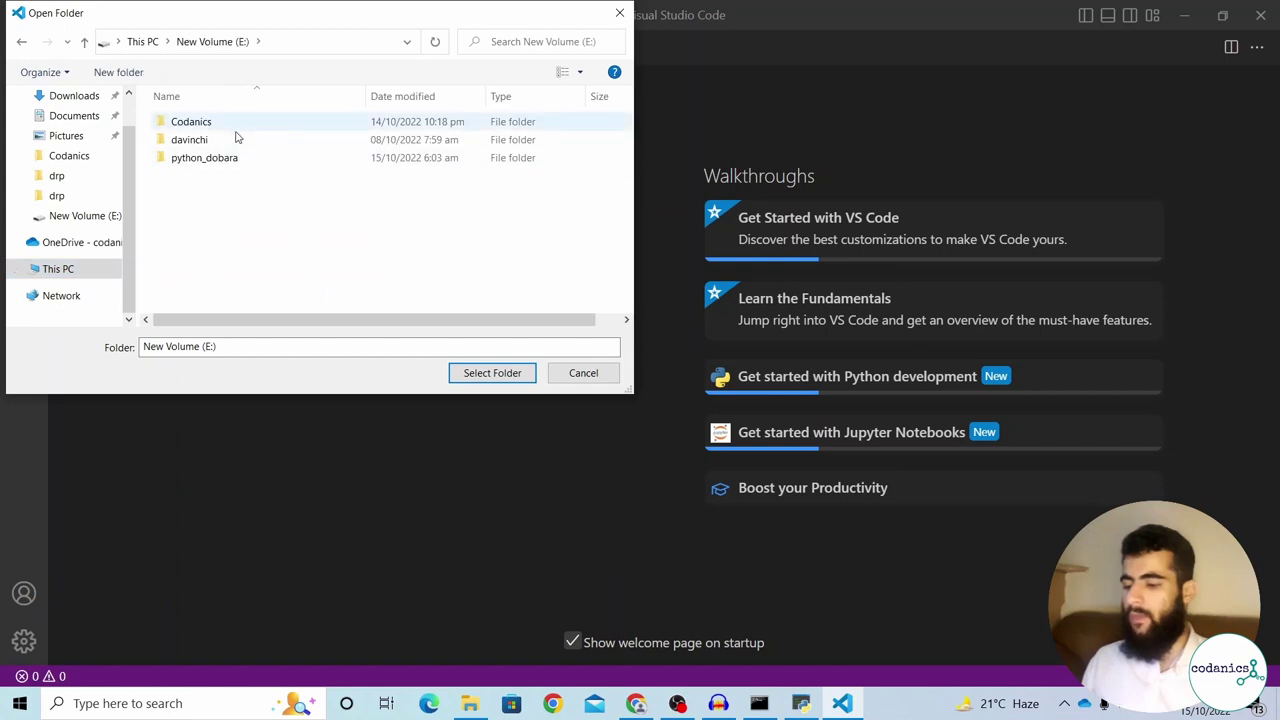
pyautogui.click(229, 162)
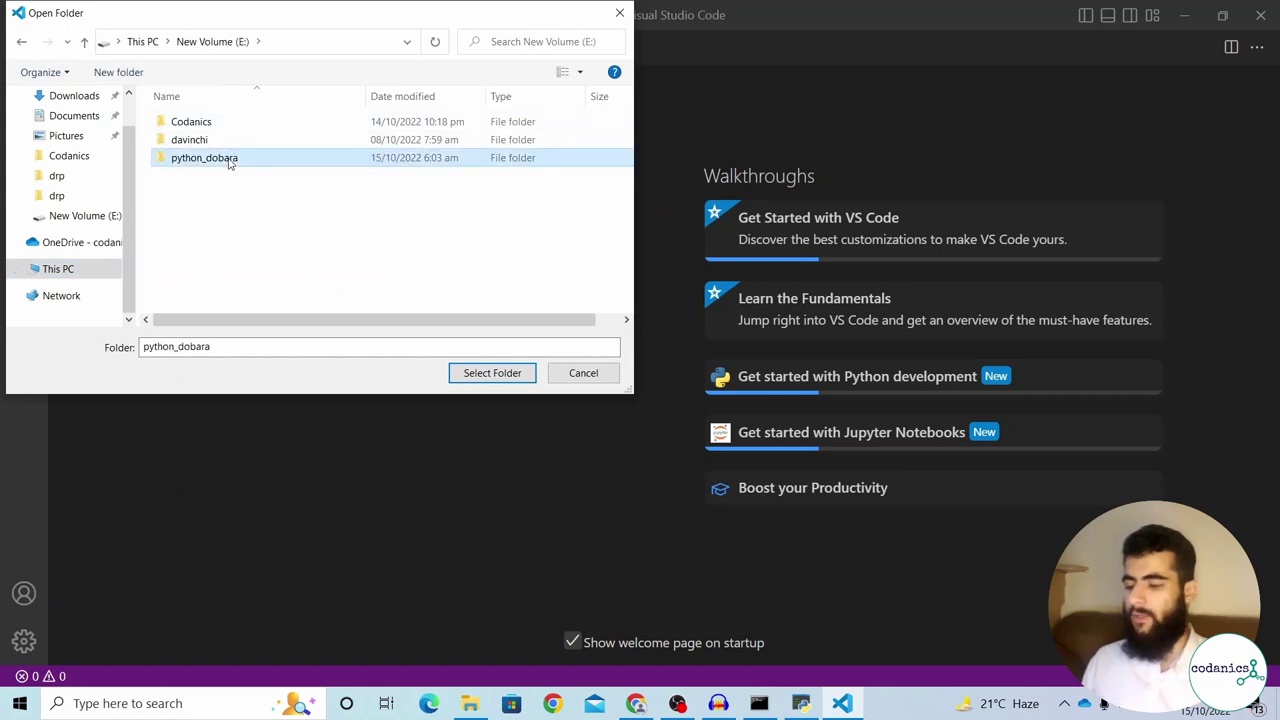
pyautogui.click(487, 375)
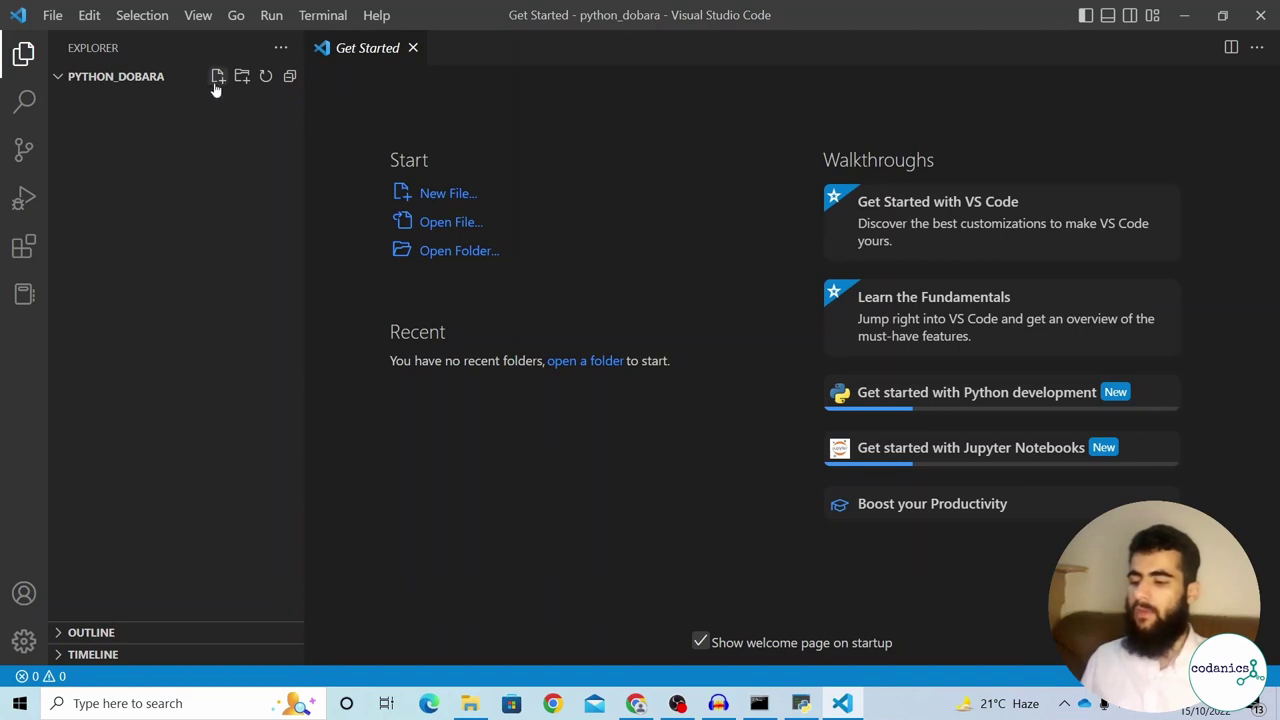
# Create a Python file named first_line_of_code.py in the python_dobara folder.
pyautogui.click(217, 86)
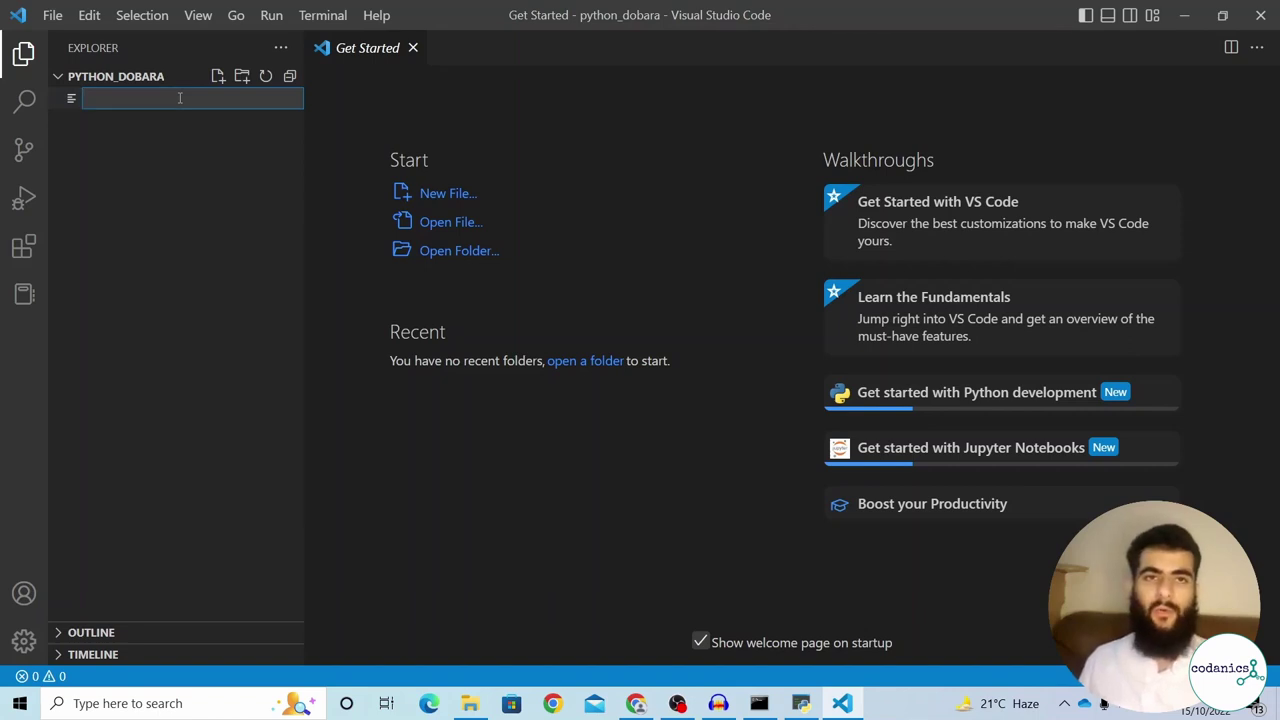
pyautogui.write('first')
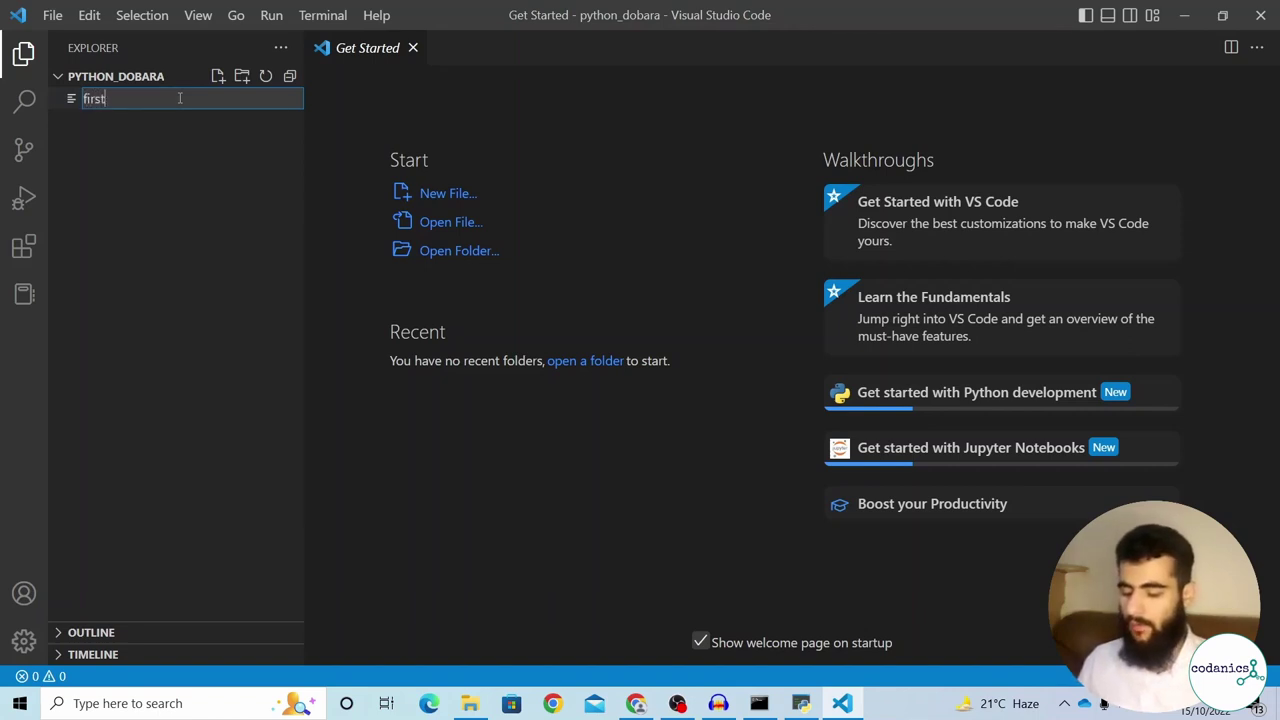
pyautogui.write('_line')
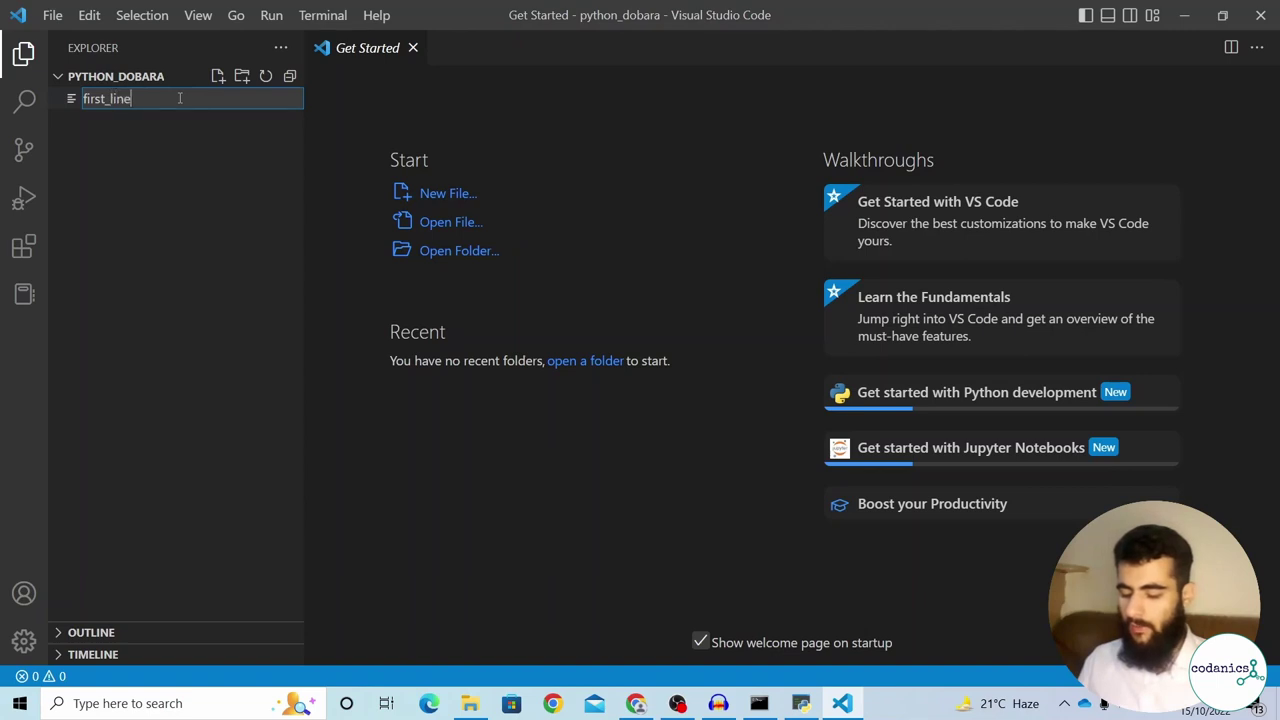
pyautogui.write('_of')
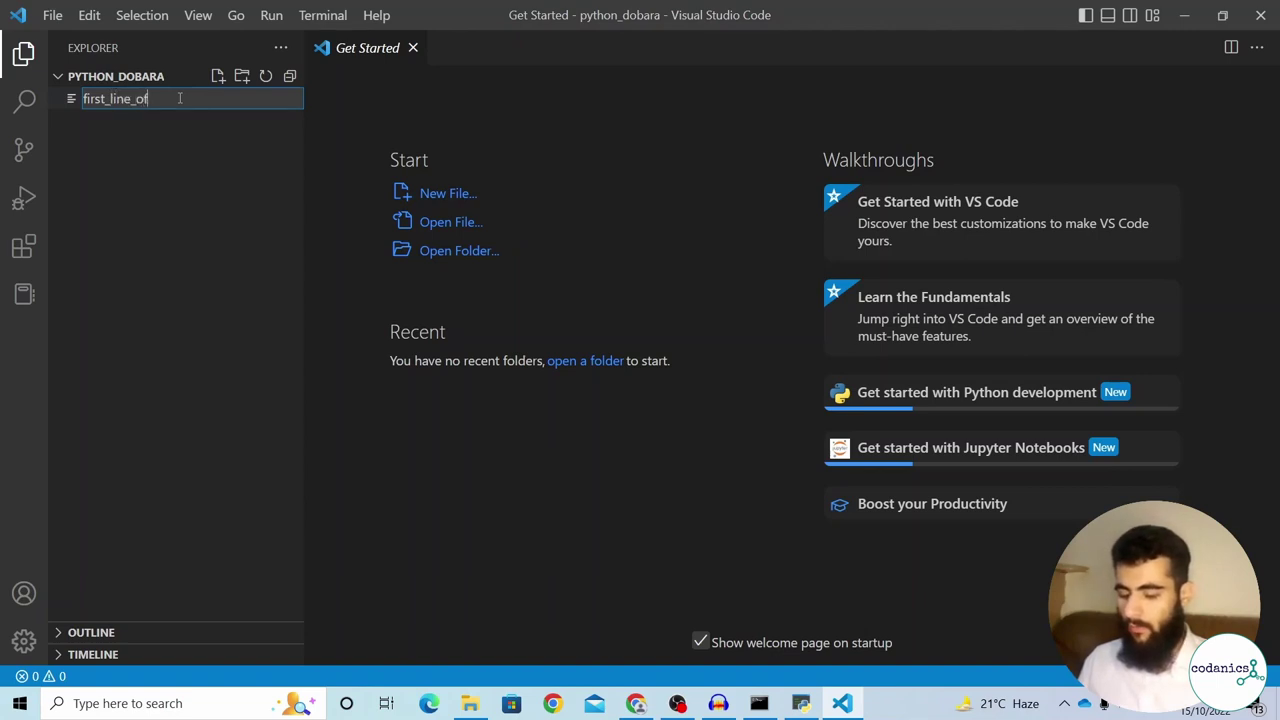
pyautogui.write('_code')
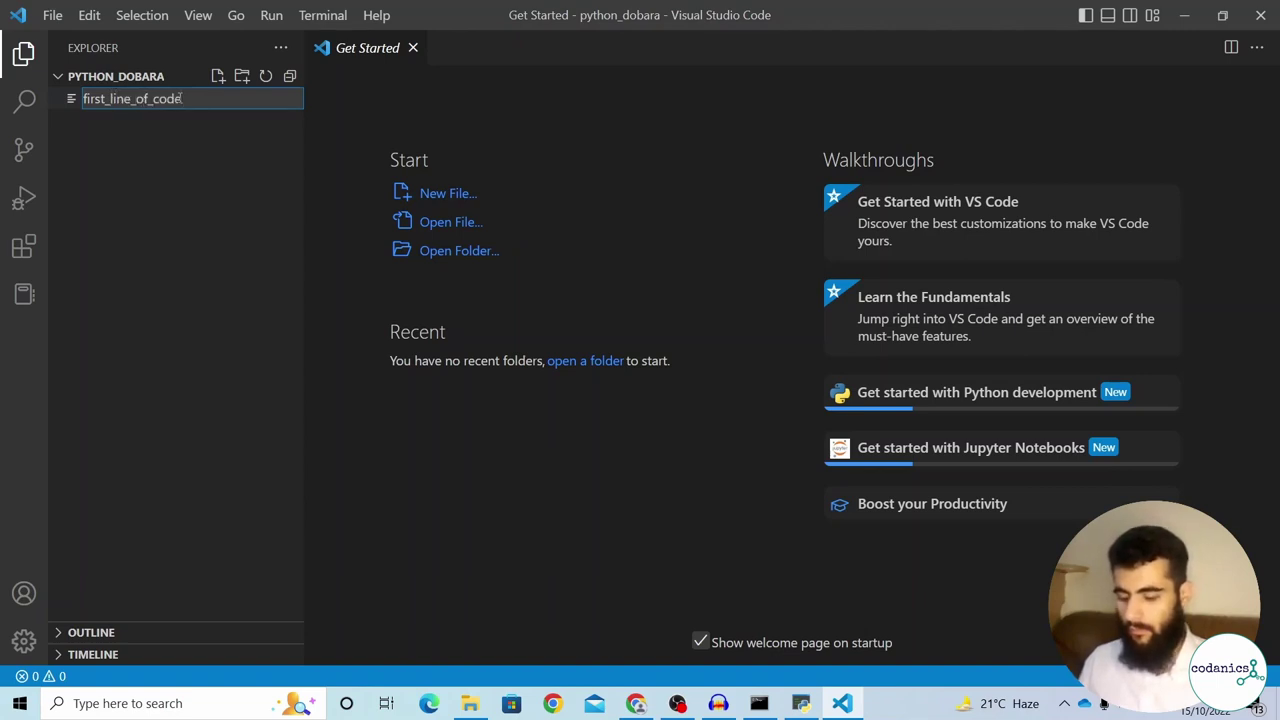
pyautogui.write('.py')
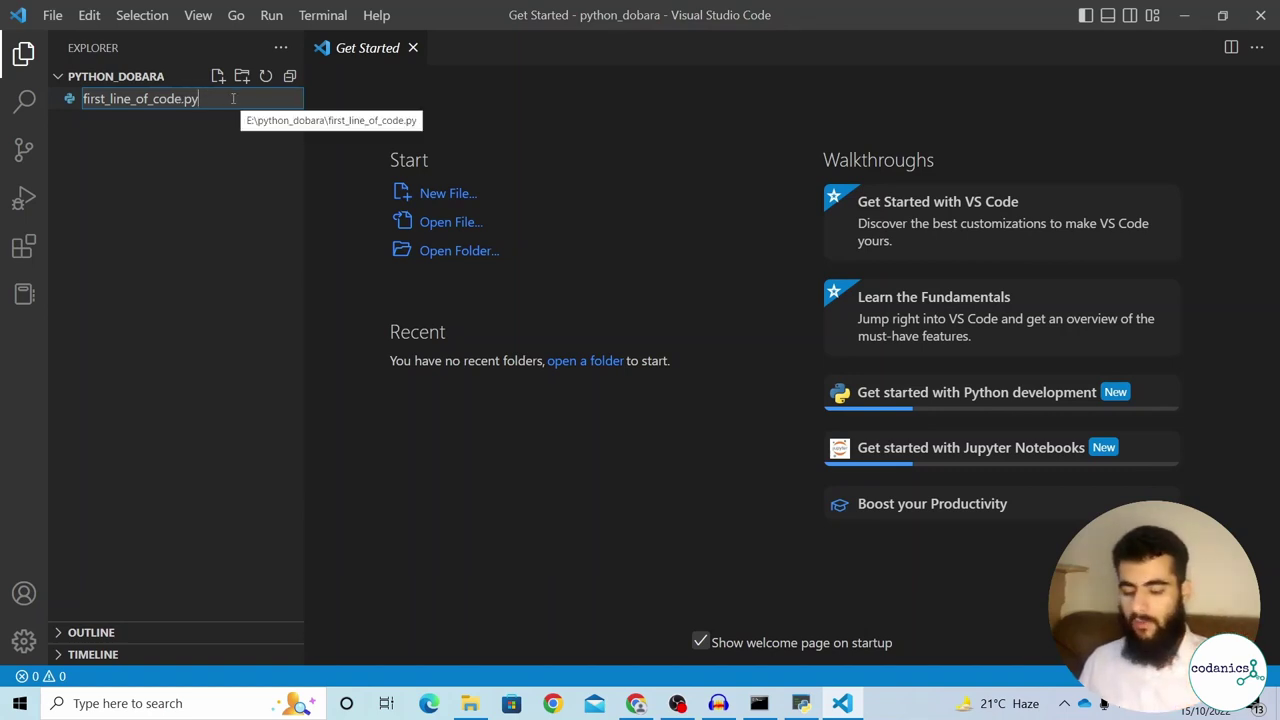
pyautogui.press('Return')
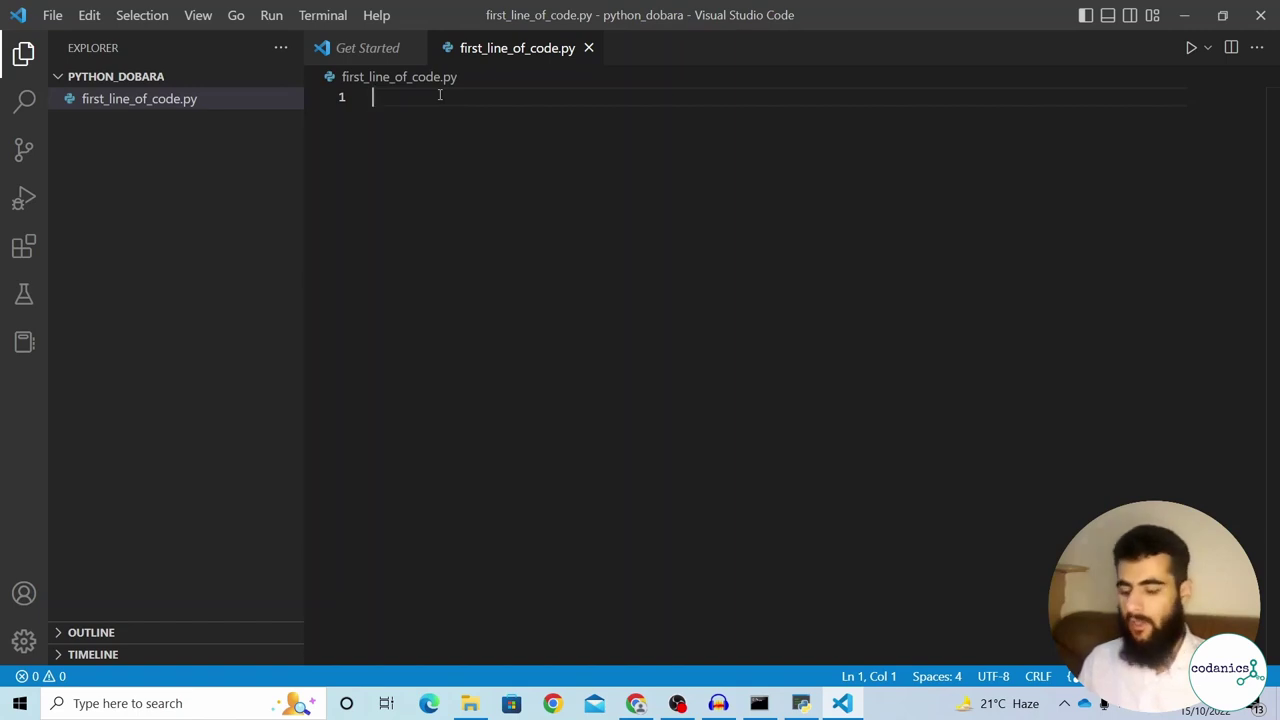
# Write a print call on line 1 of first_line_of_code.py, starting its expression with 2+.
pyautogui.write('print')
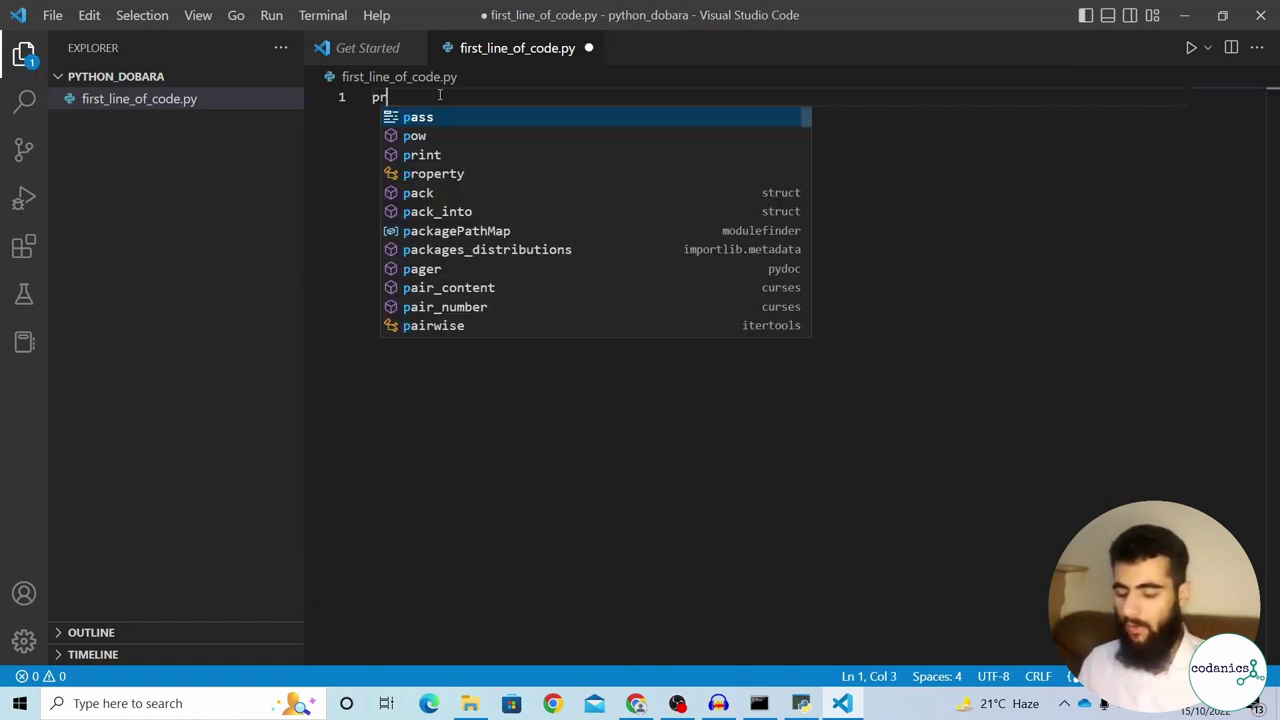
pyautogui.write('(2+')
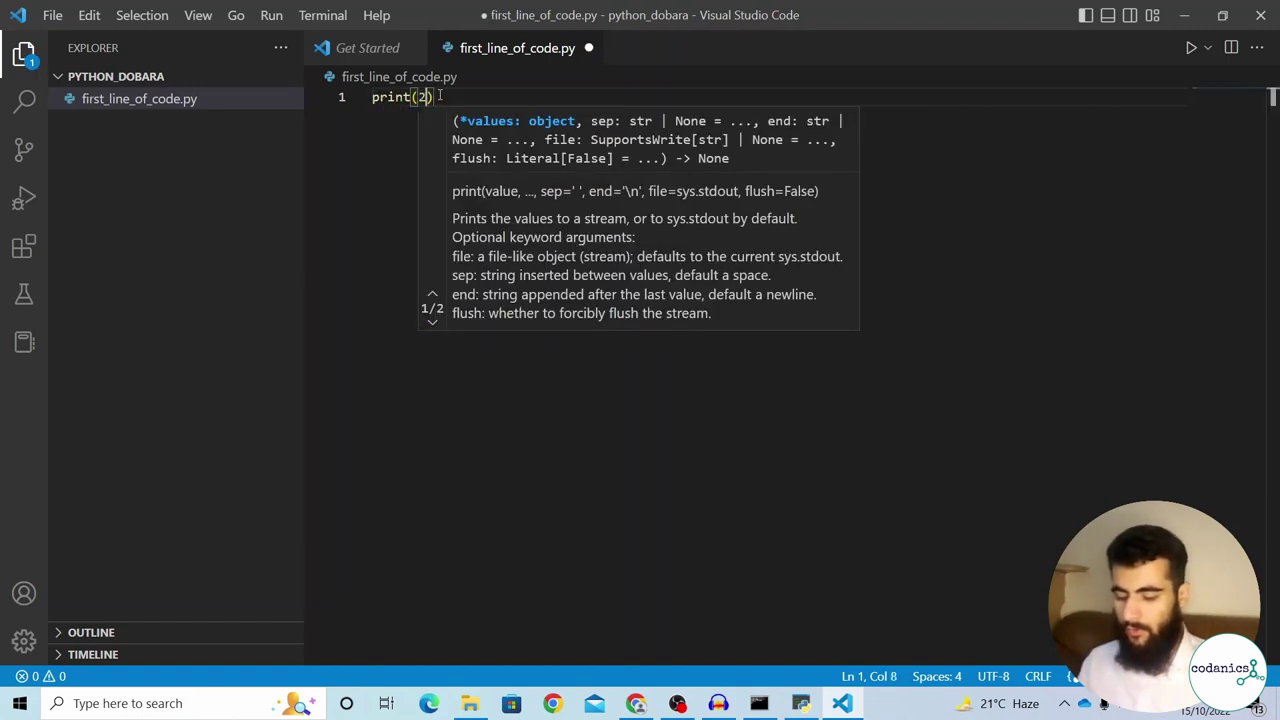